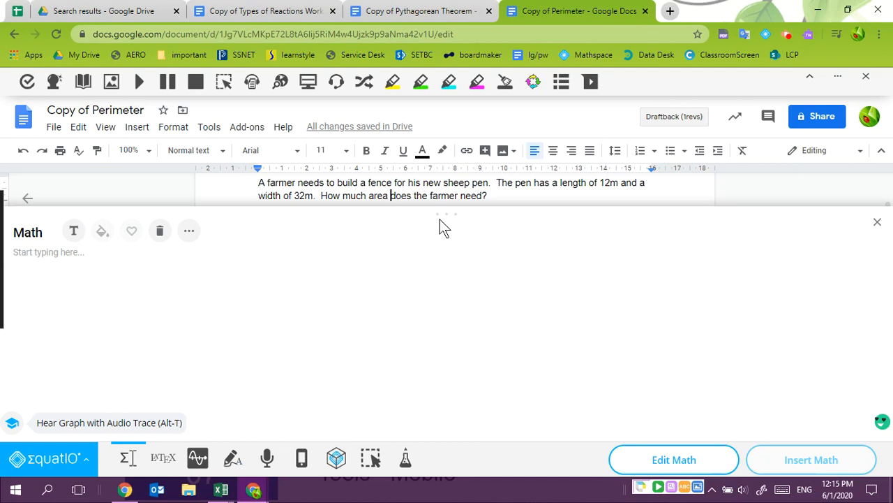
Close and reopen the Equation Editor, and check the math recognition indicator
click(879, 223)
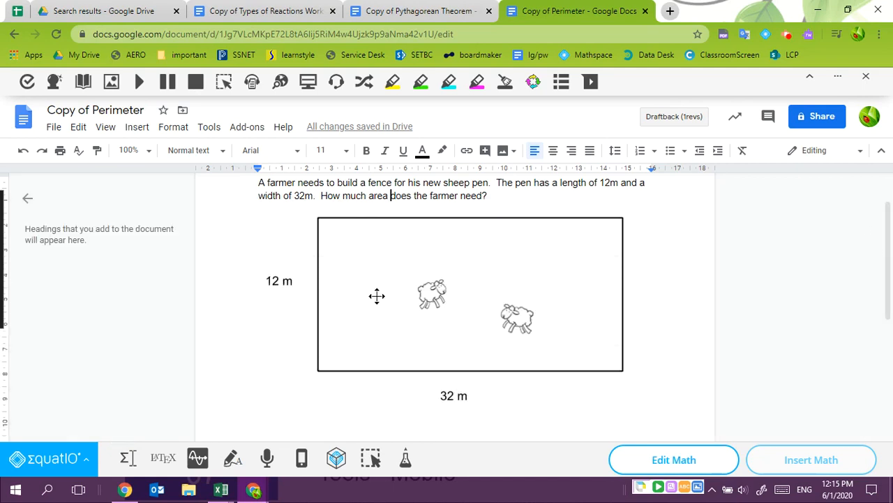
click(129, 462)
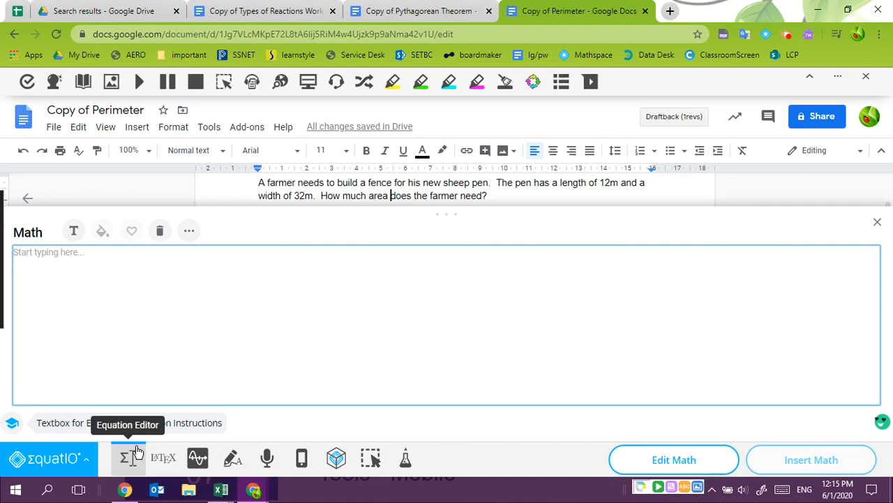
click(129, 467)
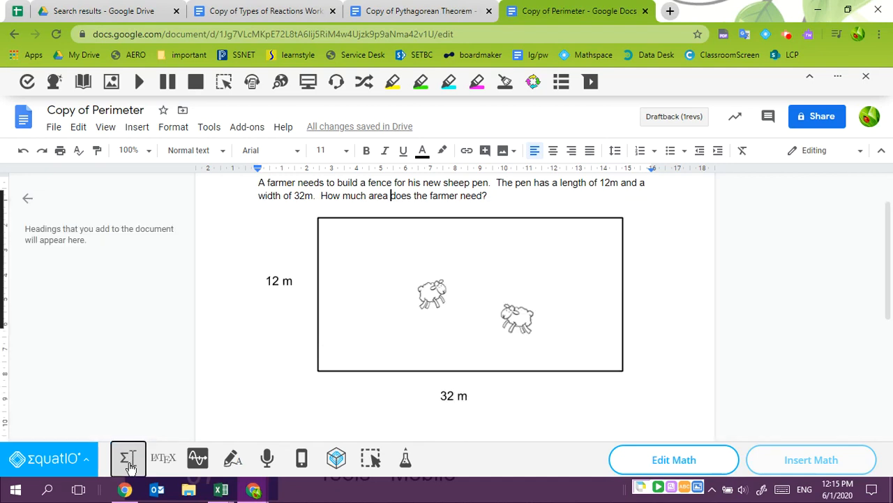
click(128, 464)
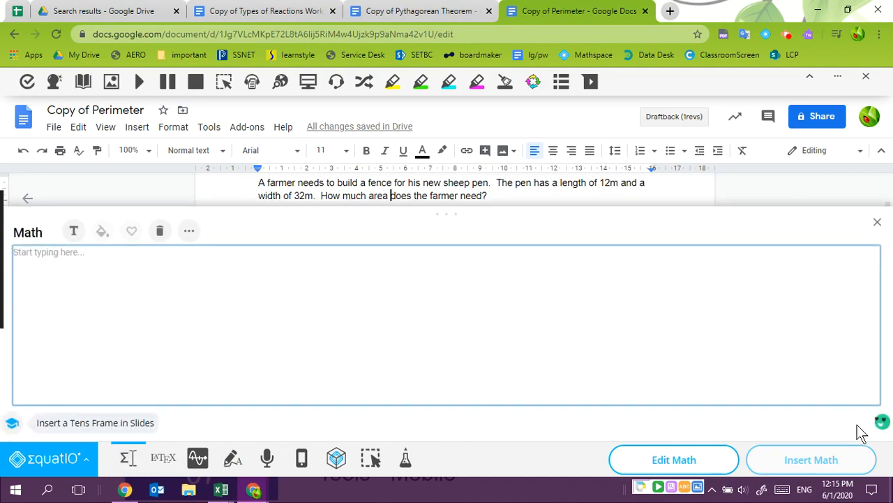
mouse_move(882, 424)
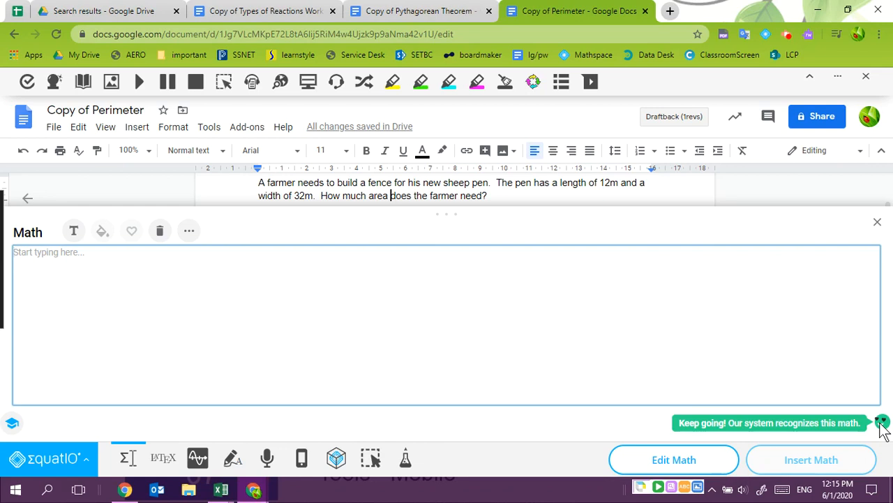
click(312, 233)
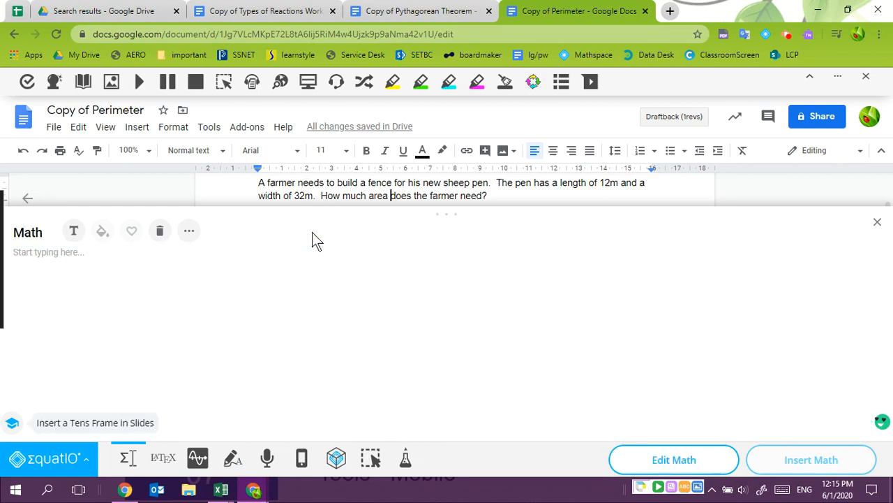
Enter the equation A = 32x12 in the math editor
click(58, 284)
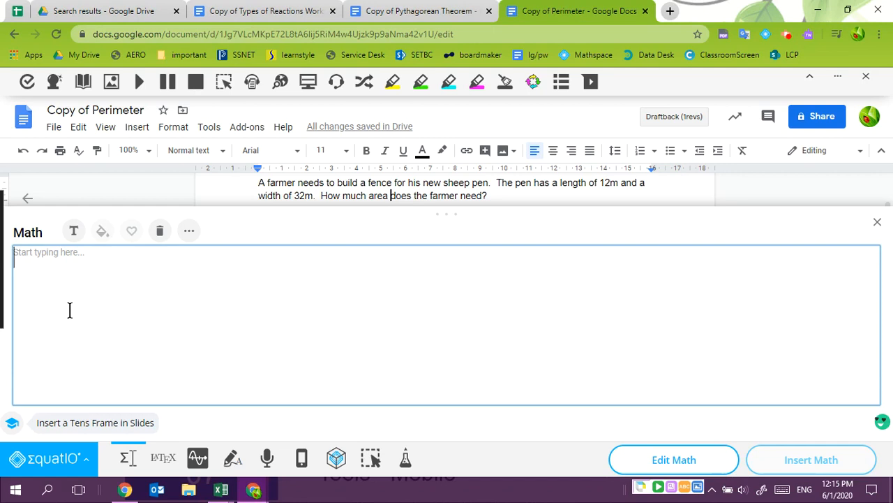
text(A)
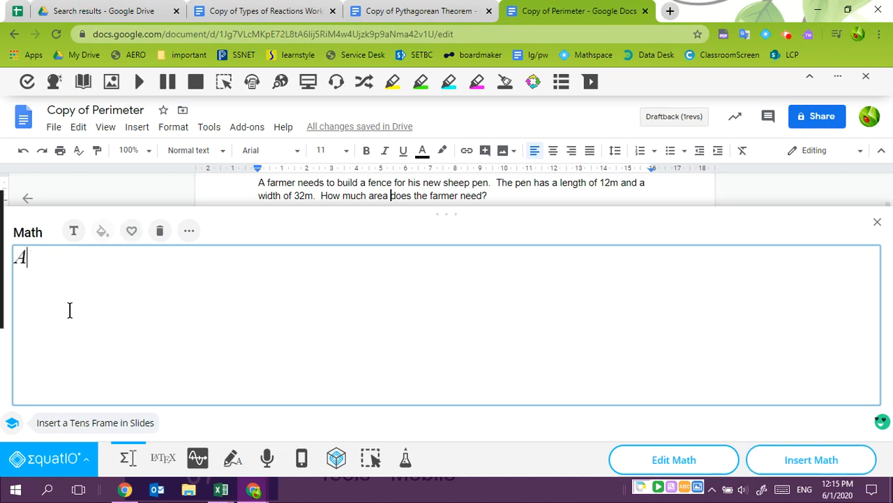
text( = 32x12)
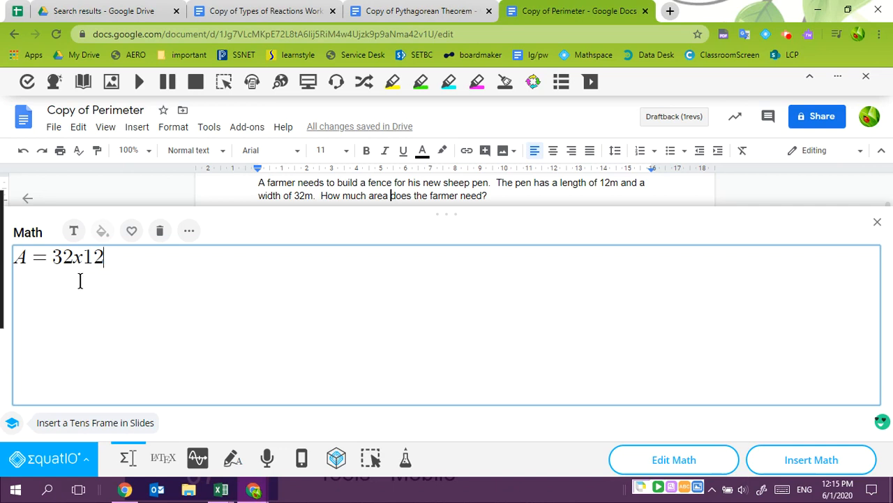
Replace the letter x between 32 and 12 with the "times" × symbol
drag(82, 261, 80, 259)
click(82, 260)
text(tim)
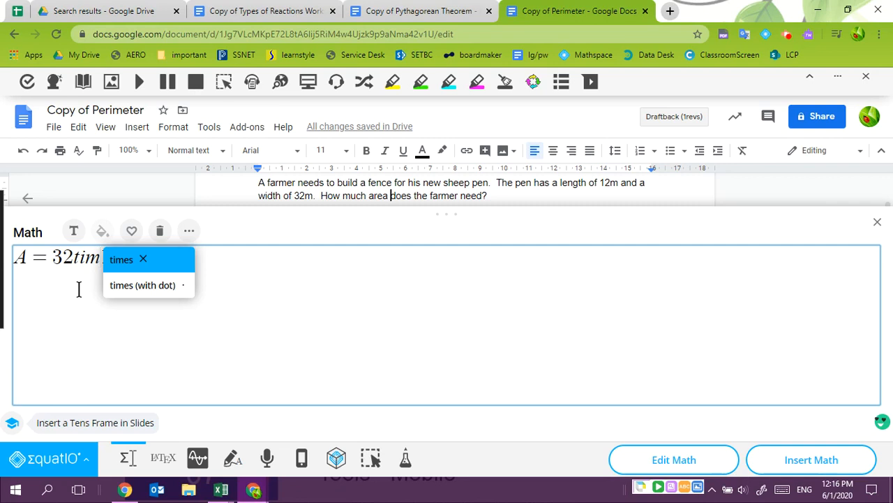
click(142, 268)
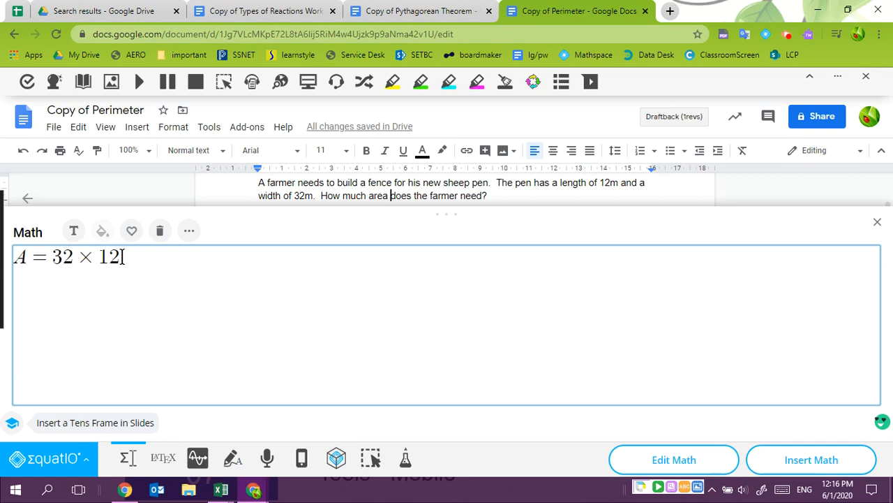
Add a second line below the equation and insert the predicted area of a rectangle formula, A = bh
click(122, 257)
key(Return)
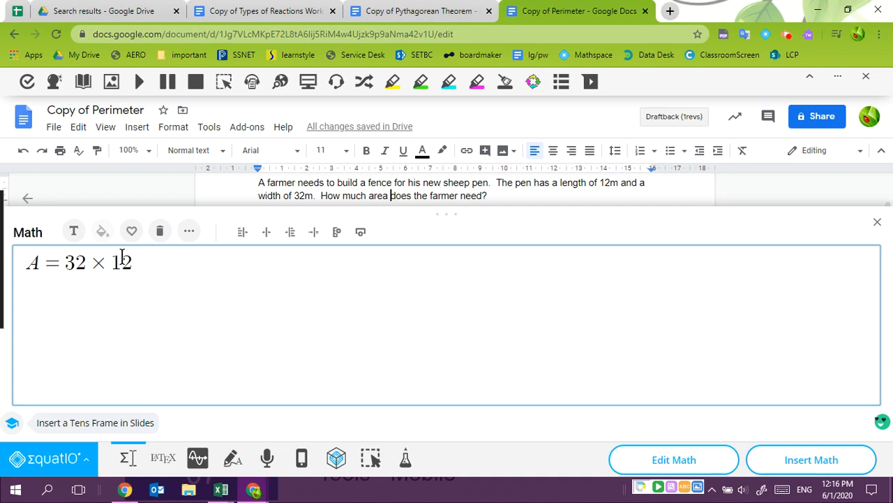
text(area)
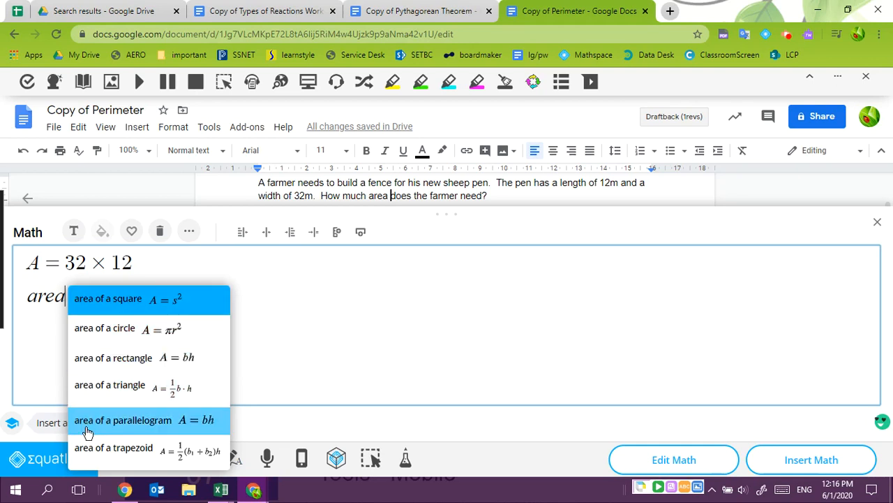
click(122, 370)
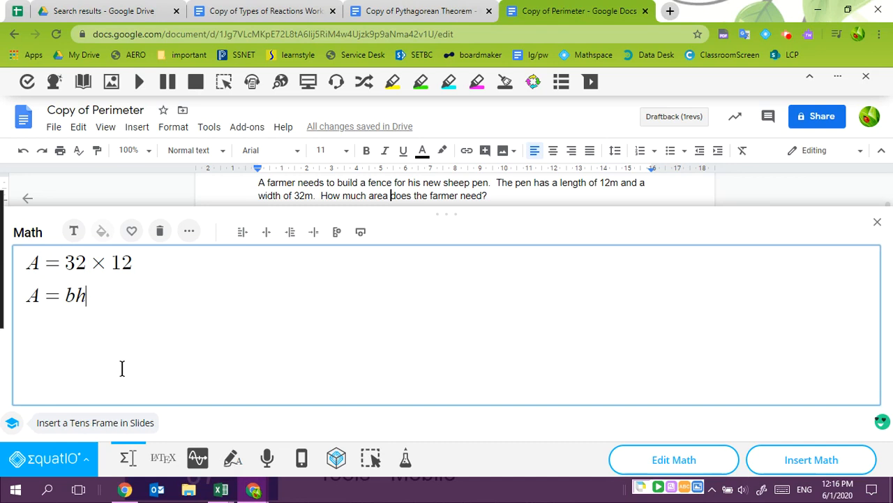
Replace bh in the second line with 32 · 12, using the "times (with dot)" symbol
key(BackSpace)
key(BackSpace)
text(32tim)
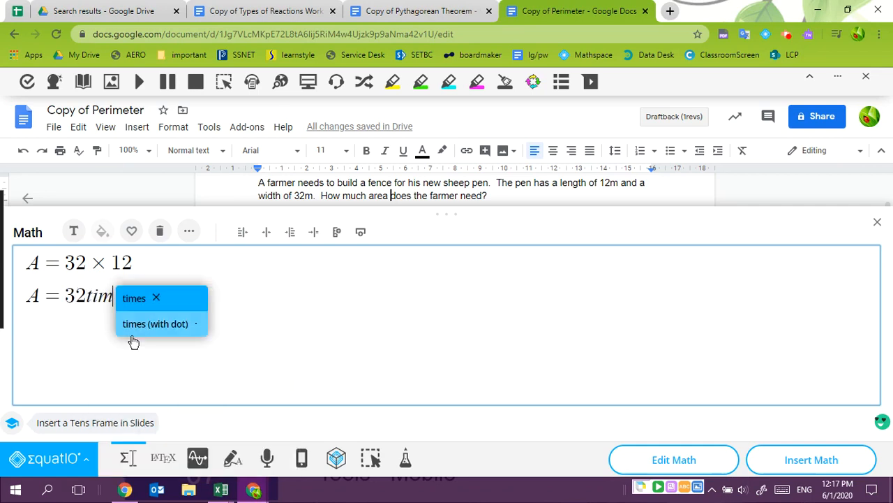
click(133, 339)
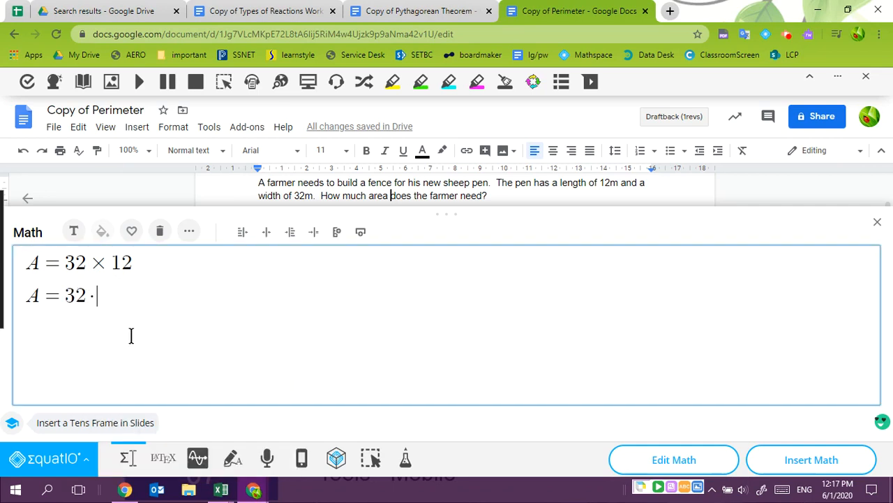
text(12)
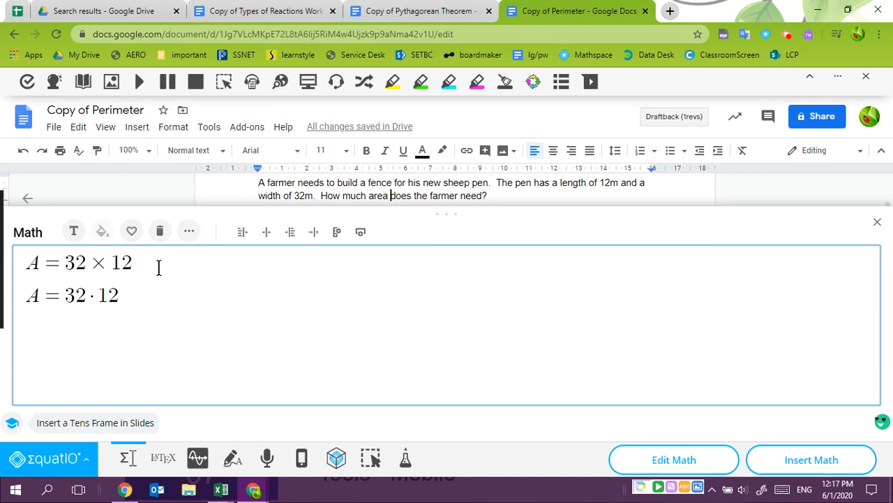
Try centre and right alignment on the equations, split them by relation alignment, and centre the column with the equals signs
click(262, 234)
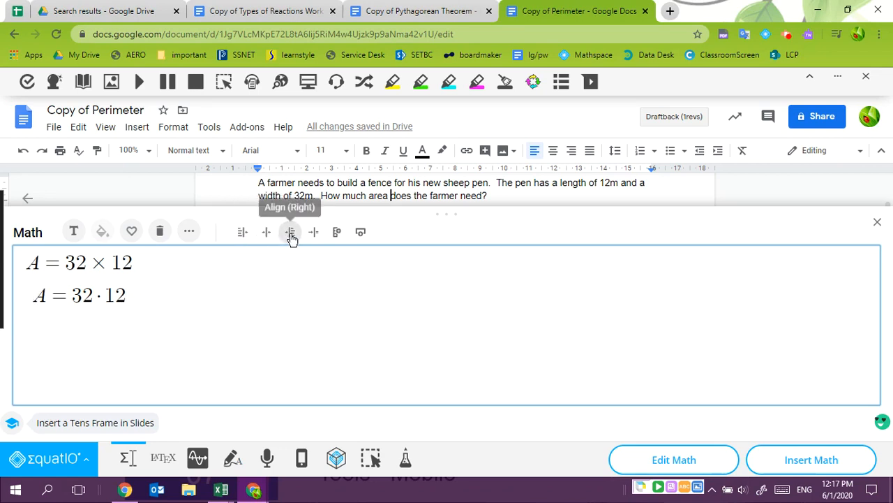
click(290, 234)
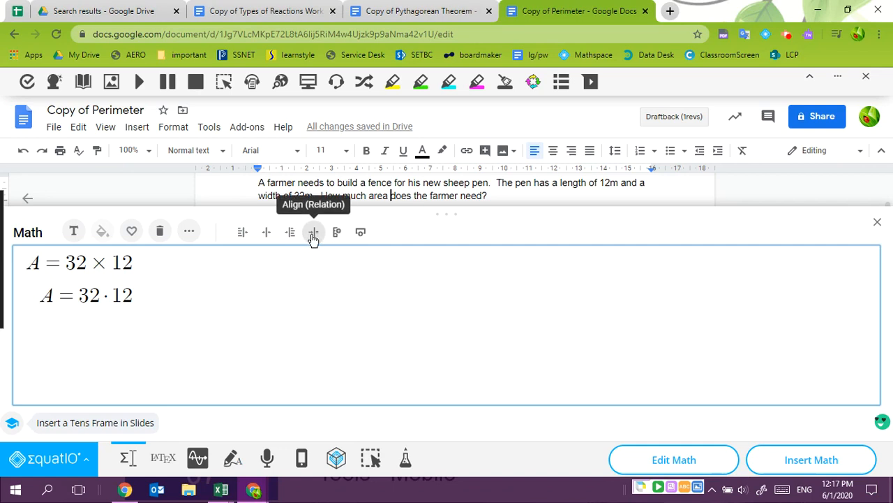
click(313, 233)
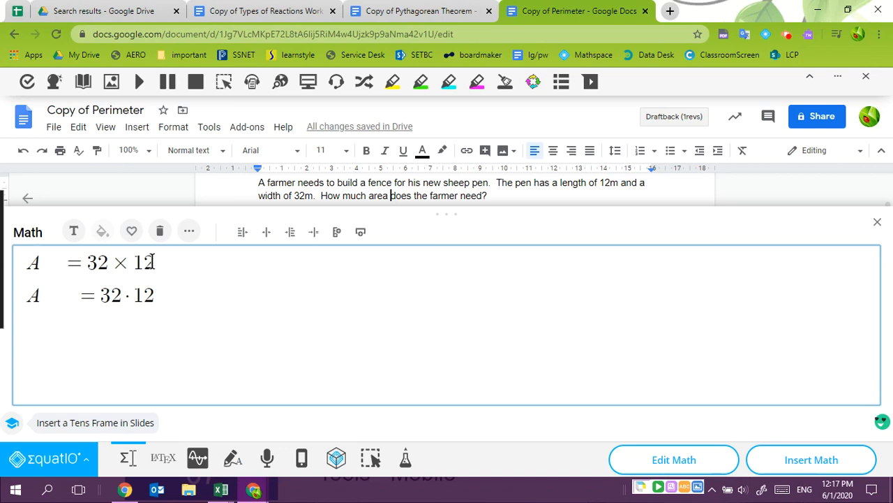
click(104, 270)
click(266, 237)
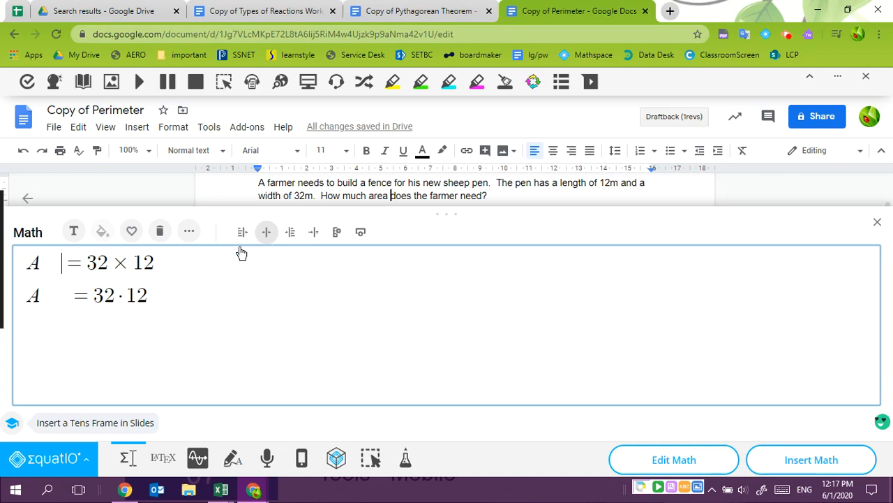
click(156, 262)
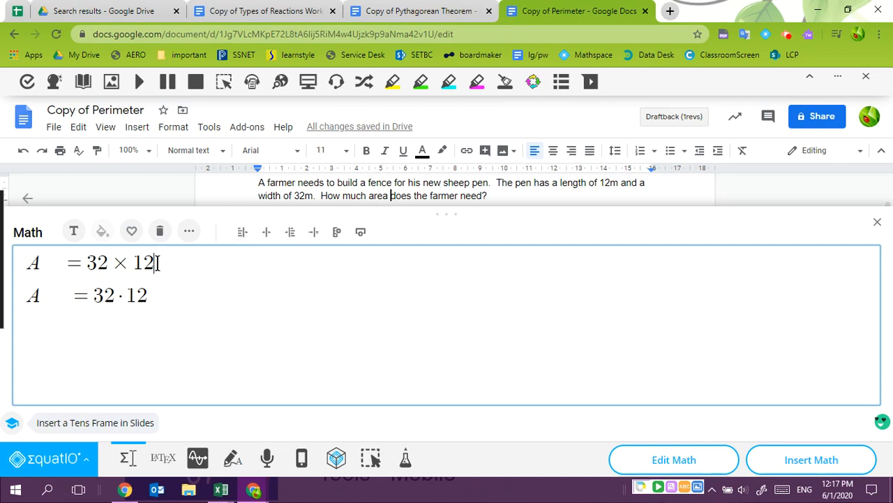
Move 32 × 12 and 32 · 12 into a new third column, and add a blank row below the equations
click(336, 232)
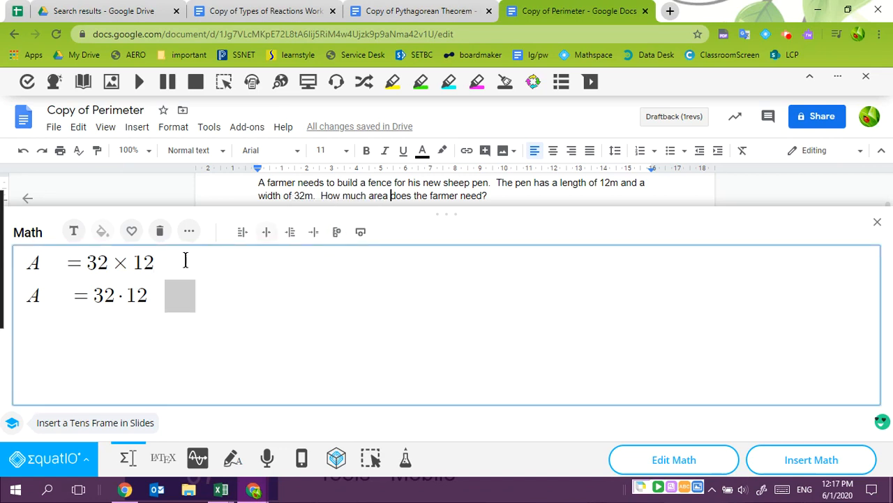
drag(88, 262, 151, 258)
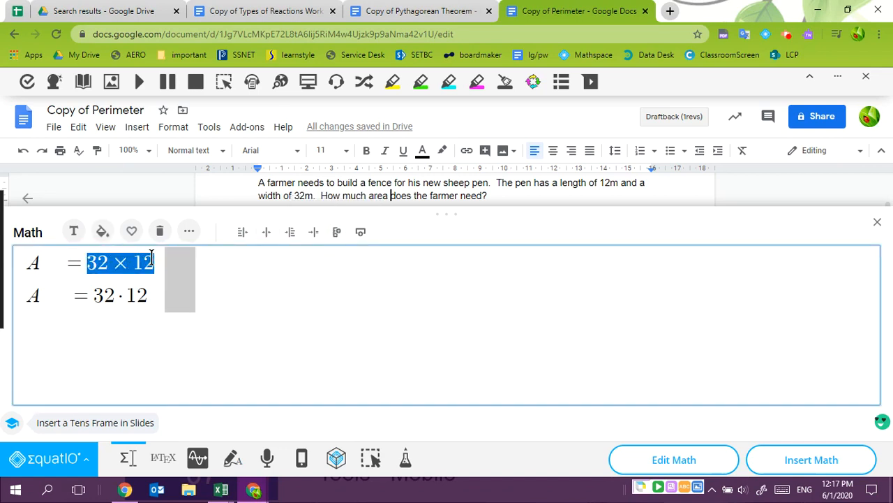
key(ctrl+x)
click(159, 259)
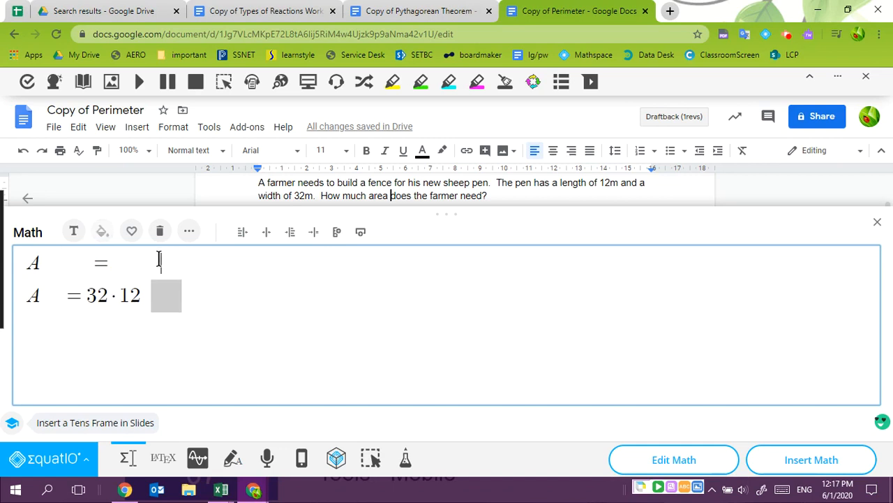
key(ctrl+v)
drag(87, 296, 140, 296)
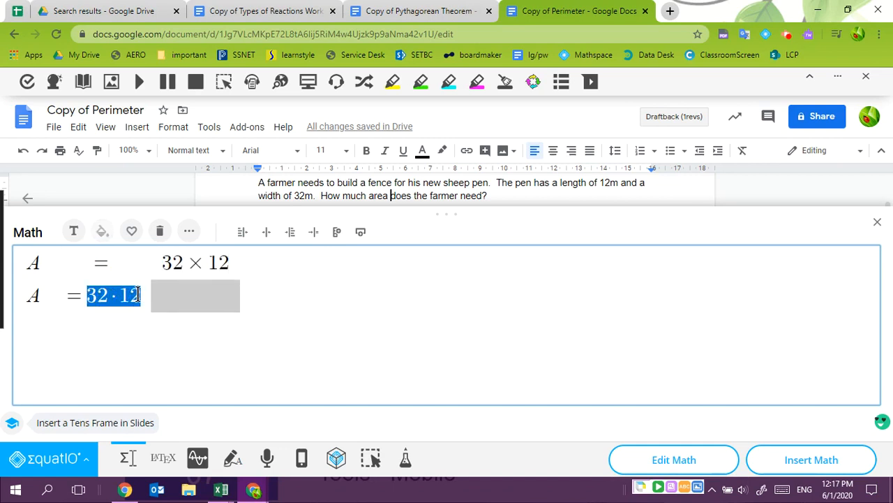
key(ctrl+x)
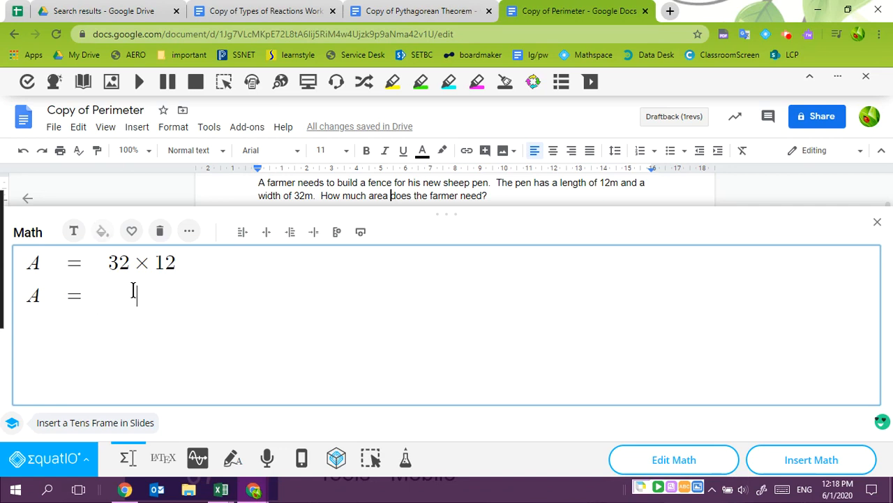
key(ctrl+v)
click(360, 233)
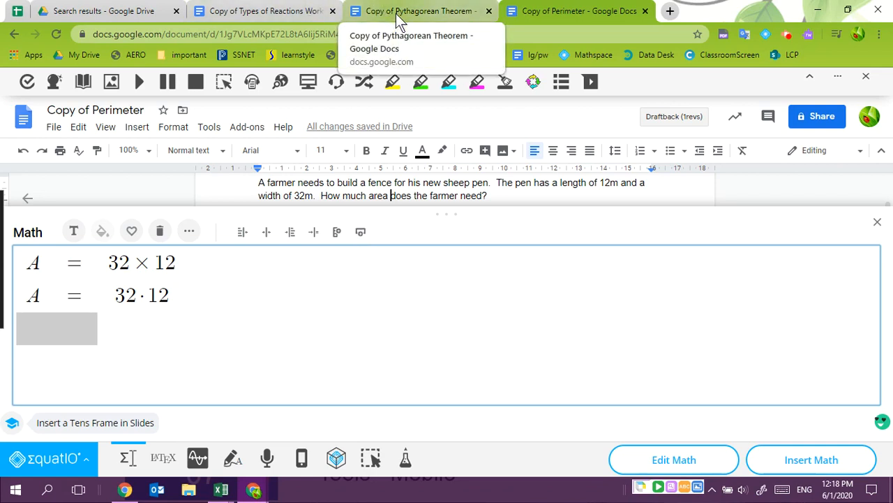
Switch to the Copy of Types of Reactions Worksheet document and open the Equation Editor there
click(271, 14)
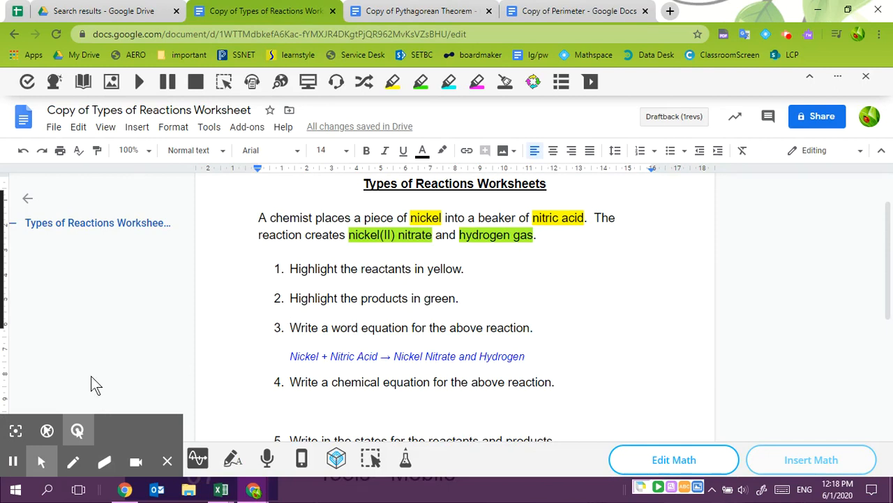
click(167, 460)
click(129, 460)
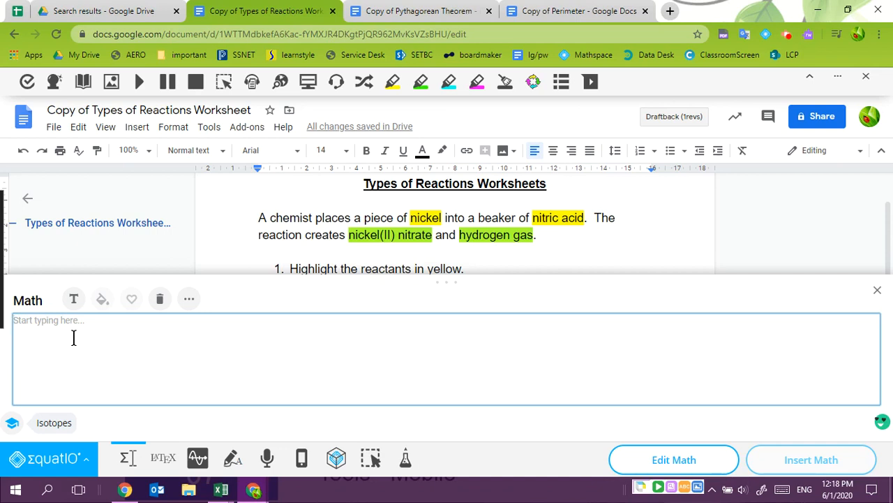
Enter nickel as the first reactant, with the solid state label as its subscript, giving Ni(s)
text(Ni)
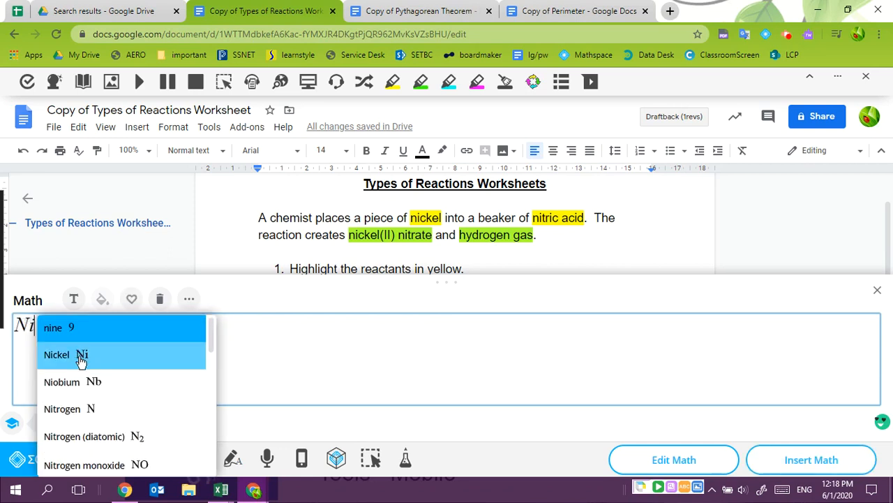
click(82, 358)
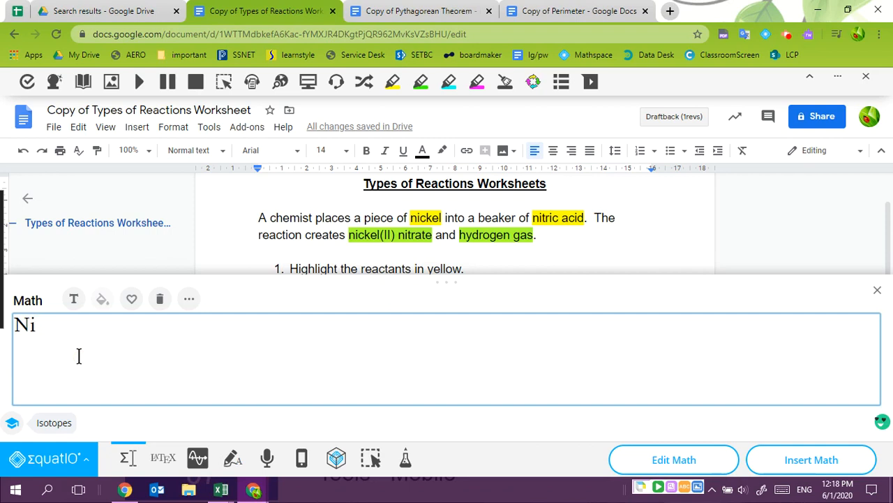
text(su)
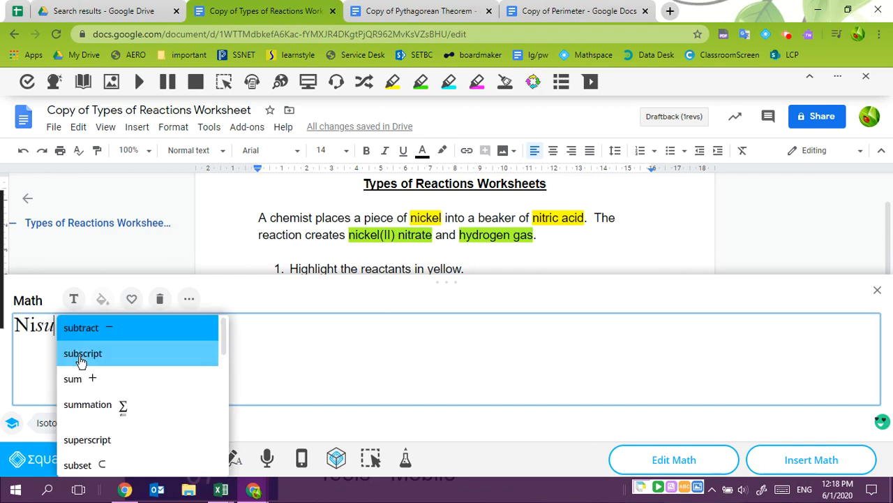
click(81, 354)
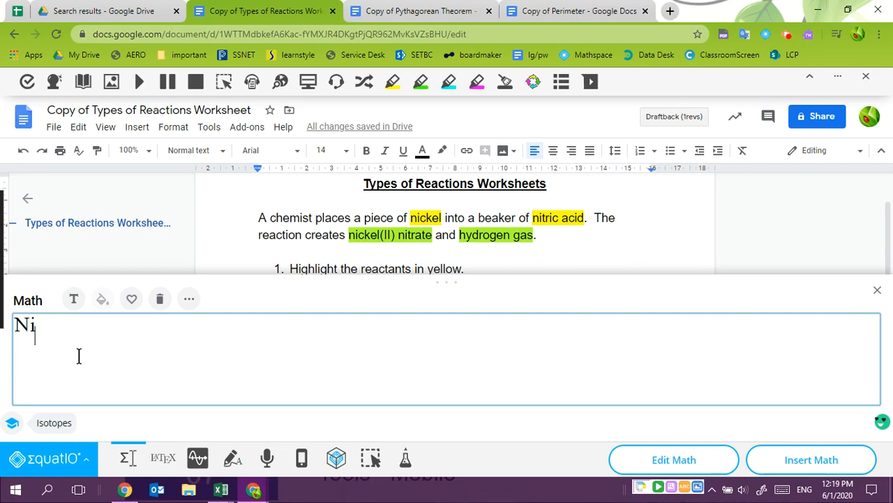
text(sol)
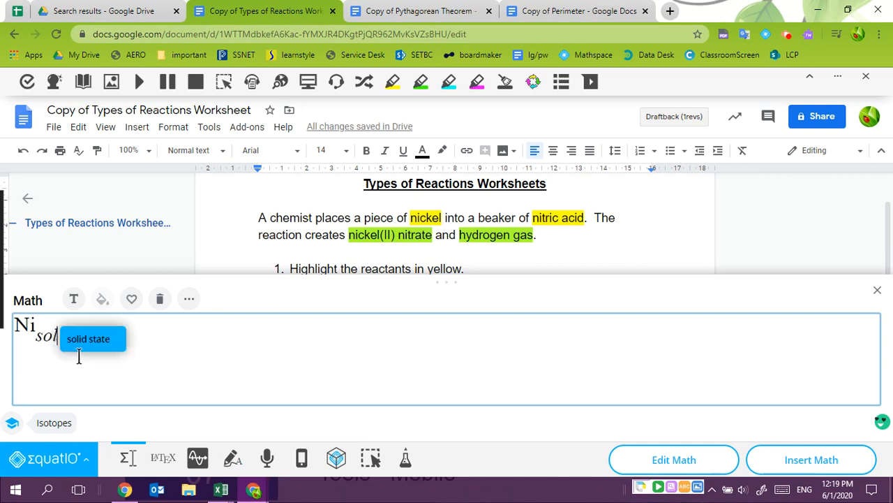
click(79, 340)
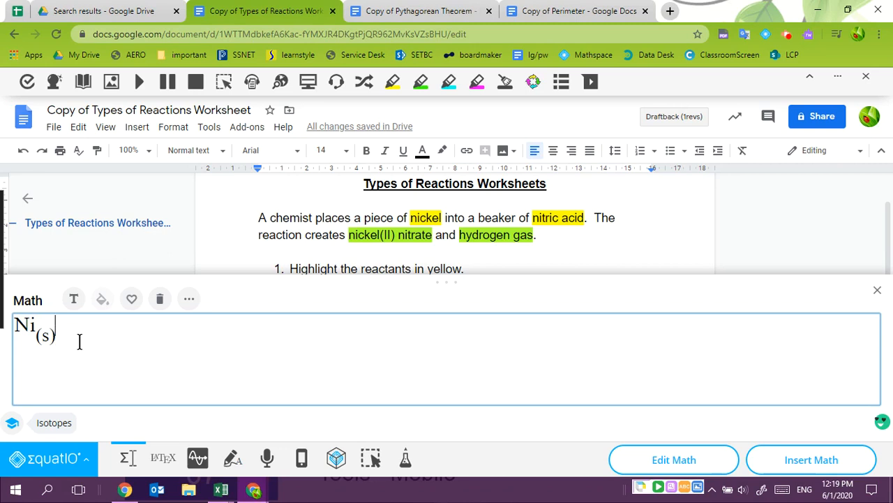
Add a plus sign and nitrous acid, HNO2, after the nickel term
text(+ Ni)
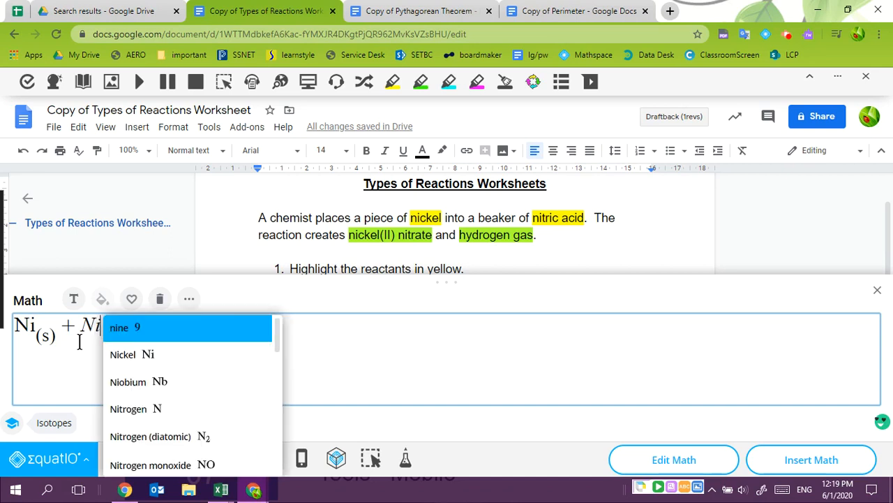
scroll(157, 368, down, 2)
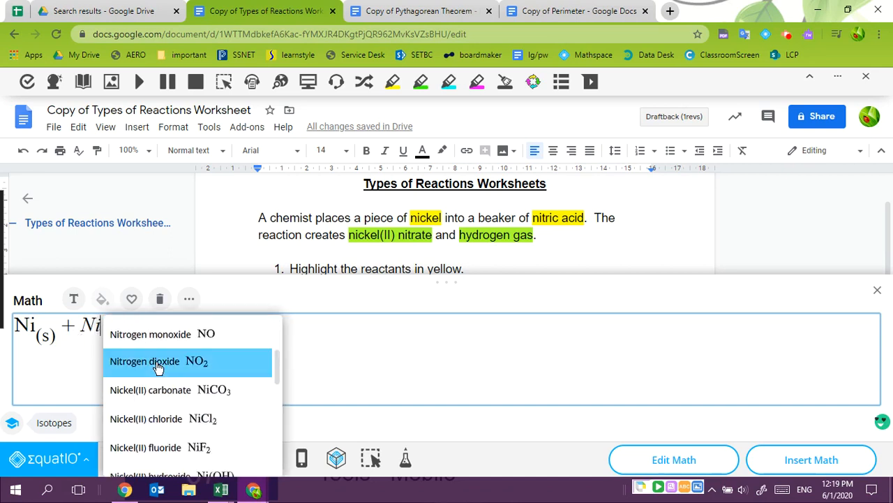
scroll(158, 368, down, 3)
text(t)
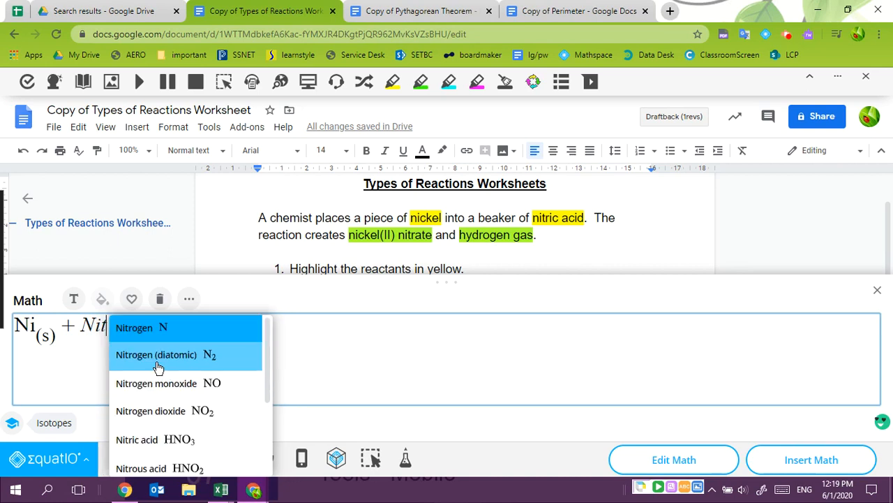
click(154, 465)
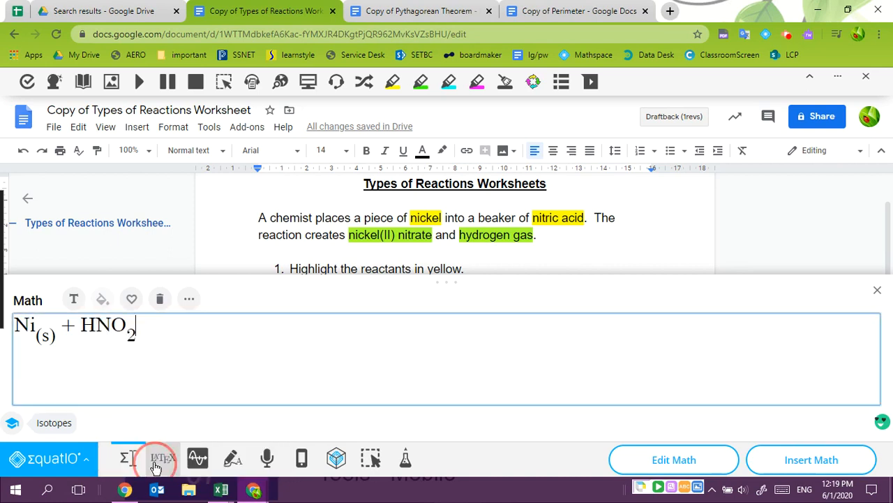
Try to add the aqueous state label (aq) as a subscript after HNO2
text(sub)
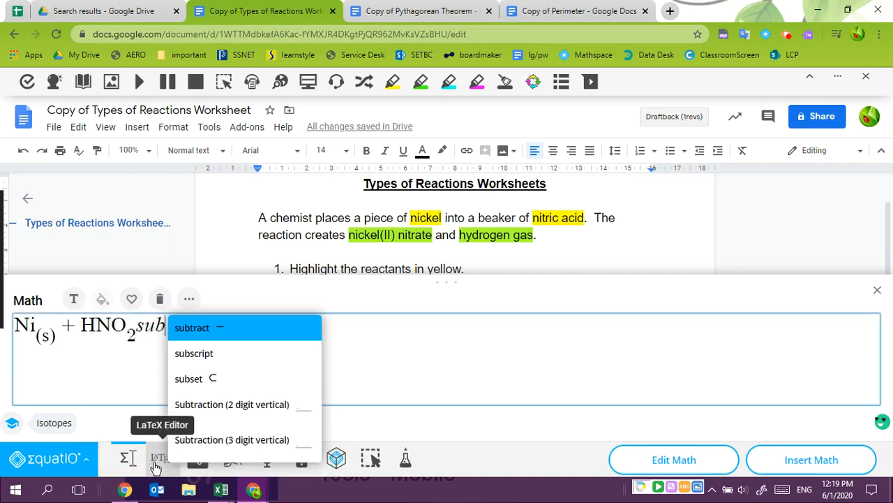
click(214, 353)
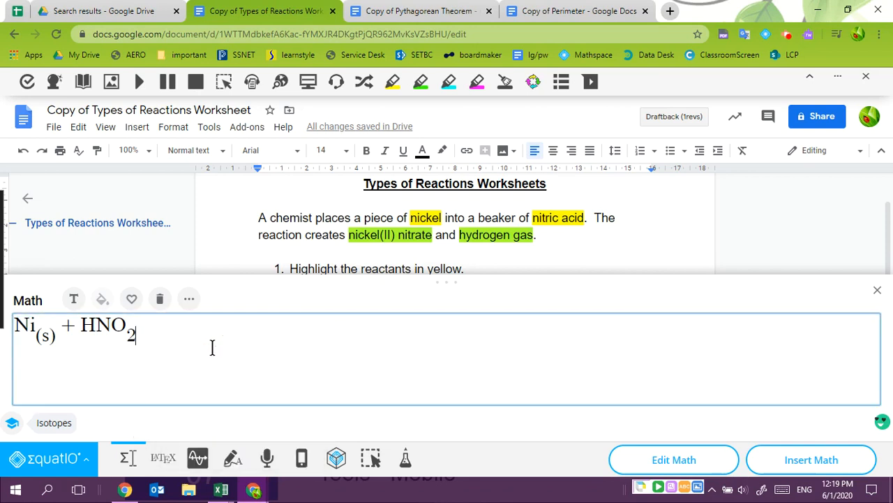
key(Right)
text(aqu)
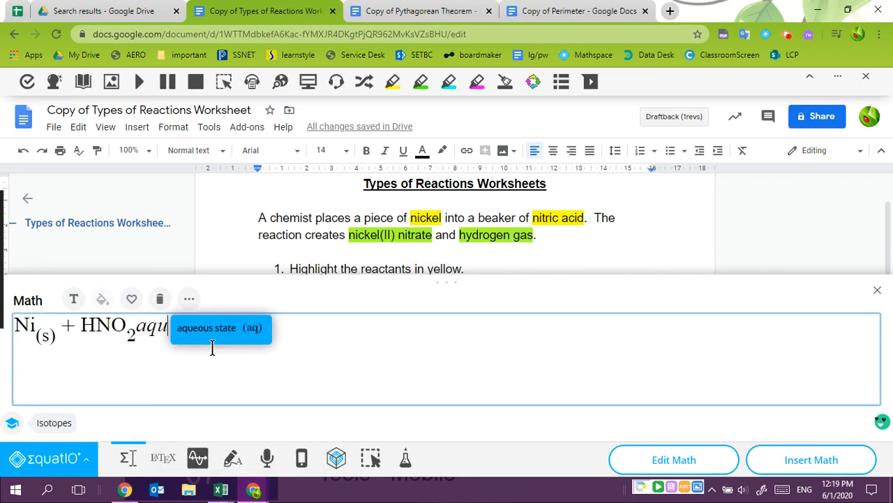
click(208, 341)
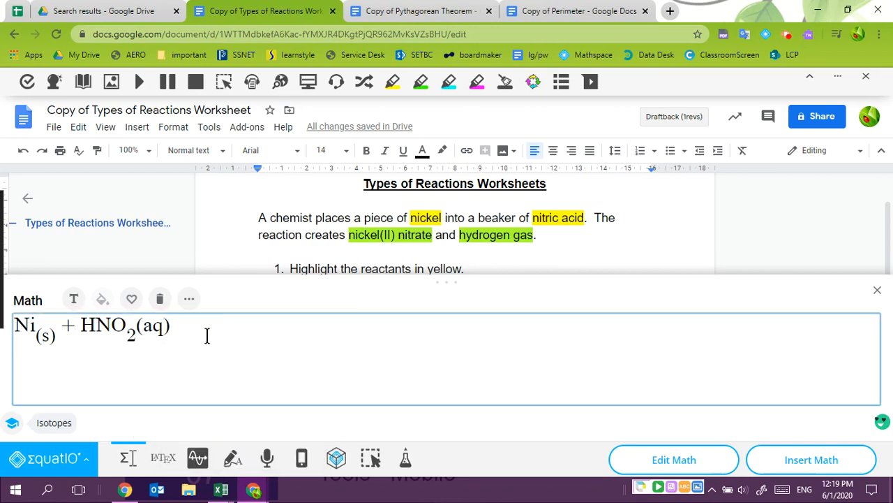
Delete the full-size (aq) after HNO2 and enter the aqueous state label inside the subscript, next to the 2
key(BackSpace)
key(BackSpace)
key(BackSpace)
key(BackSpace)
key(BackSpace)
text(aq)
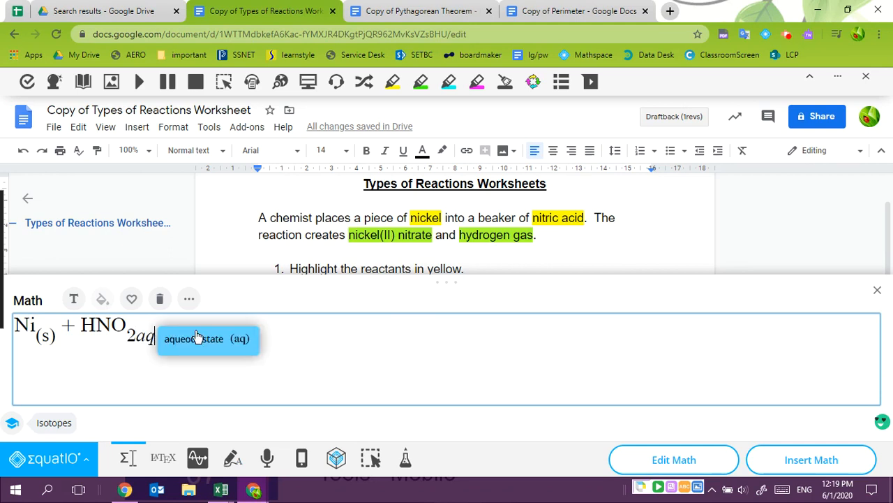
click(197, 338)
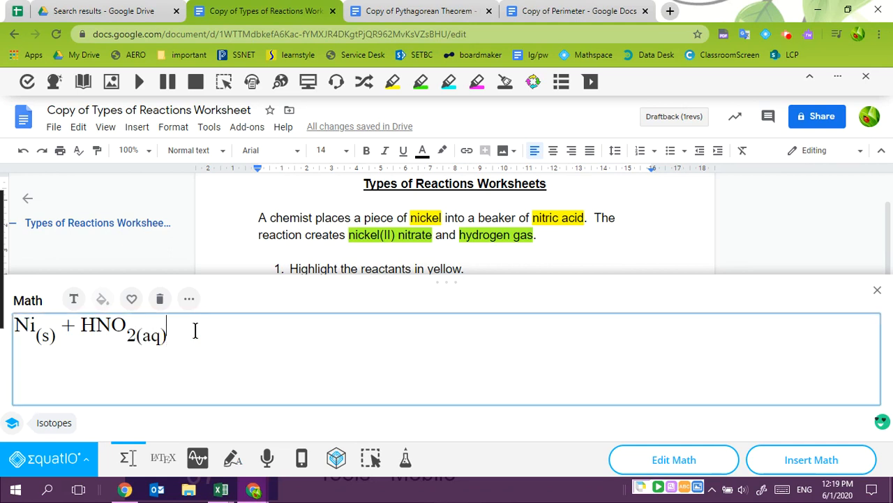
Complete the equation with a right arrow, nickel(II) nitrate Ni(NO3)2, a plus sign and diatomic hydrogen H2
text(arr)
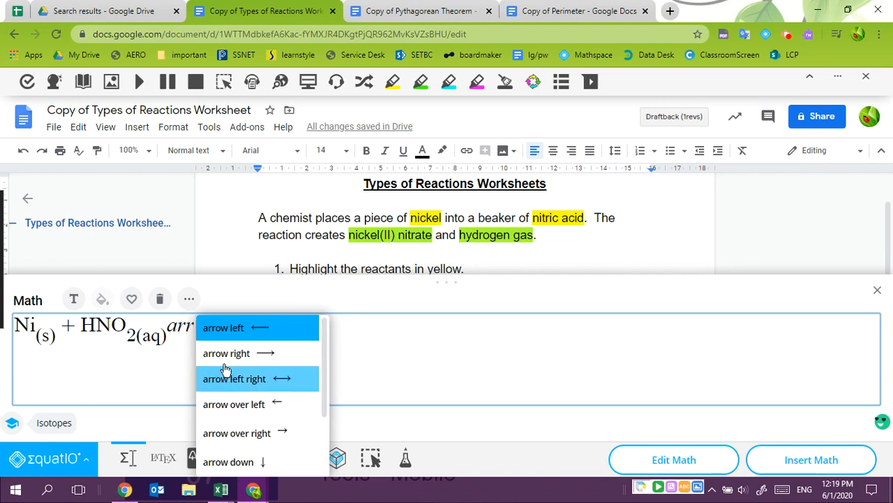
click(223, 354)
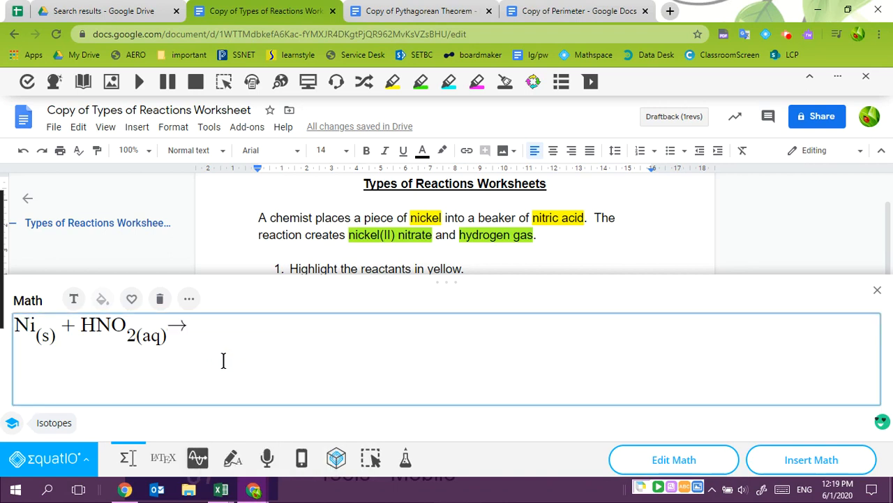
text(nick)
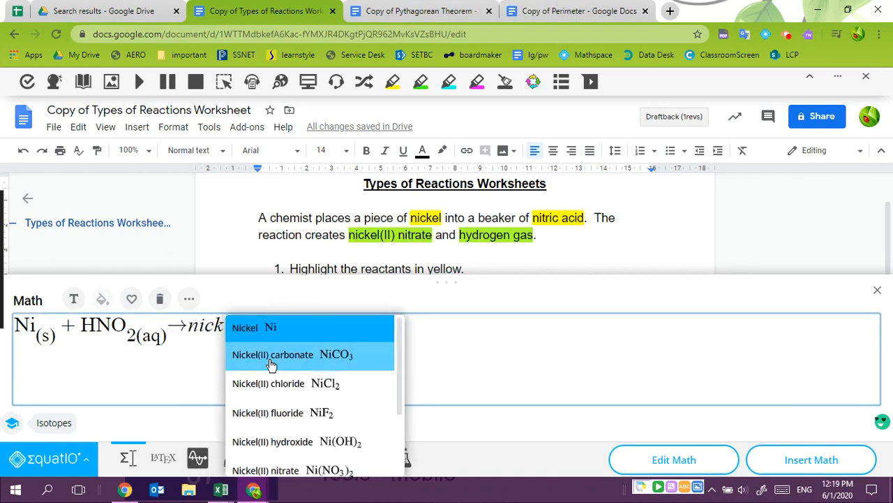
click(295, 469)
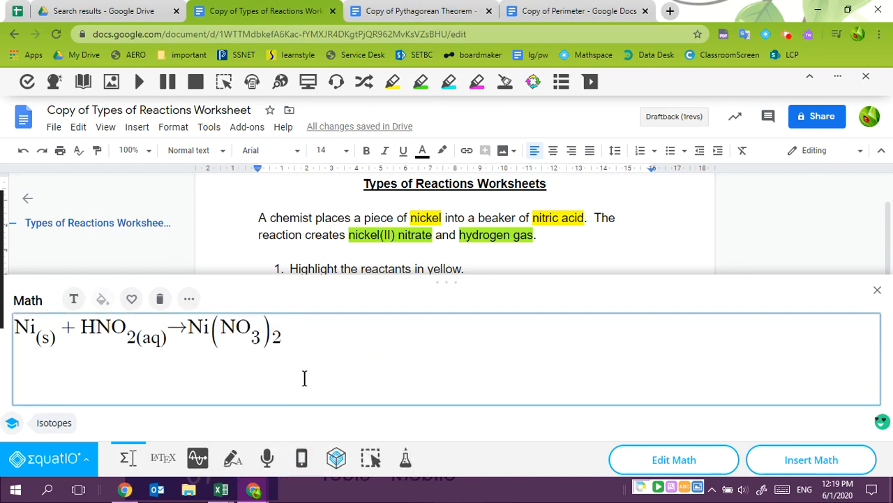
text(+ hy)
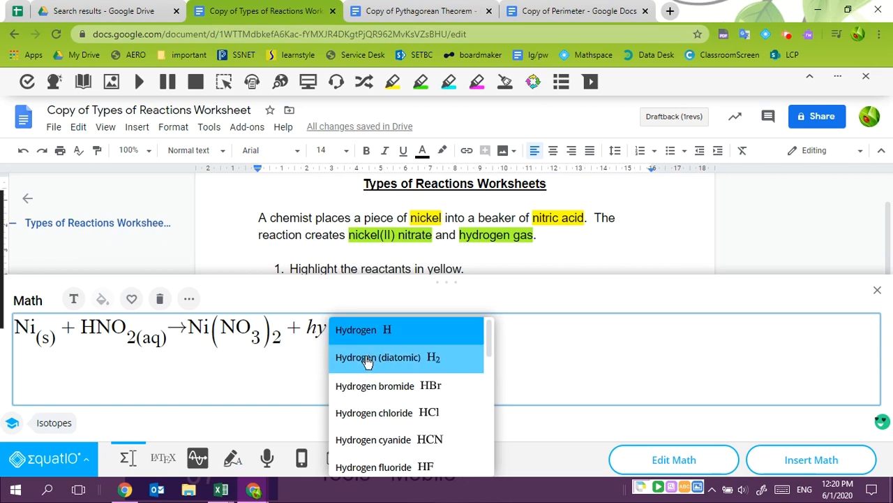
click(369, 357)
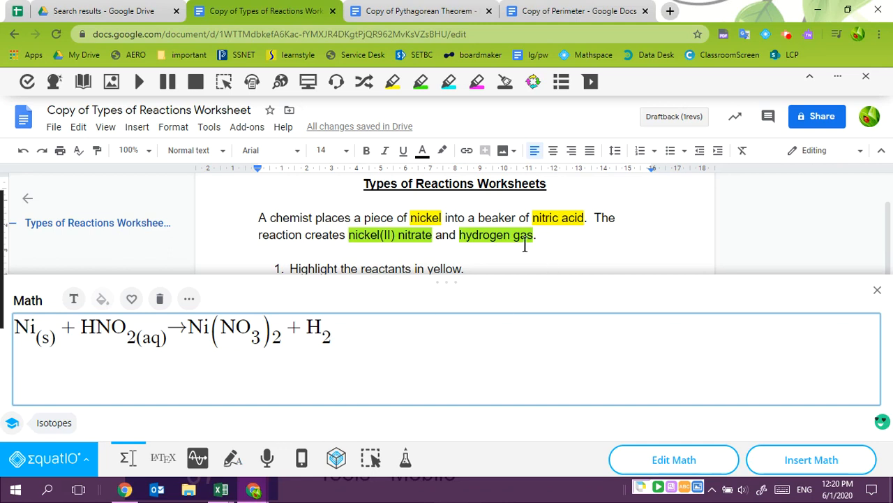
Close the Equation Editor and insert the chemical equation on the blank line under question 4
click(124, 460)
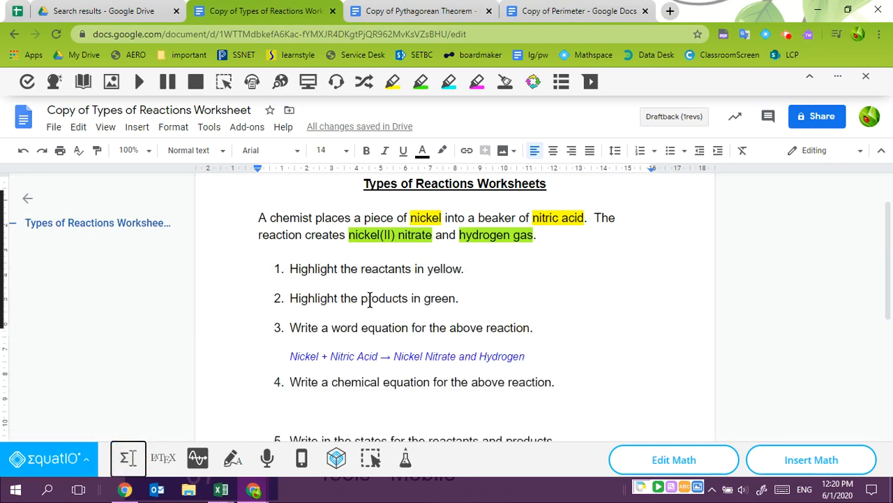
scroll(313, 299, down, 1)
click(330, 346)
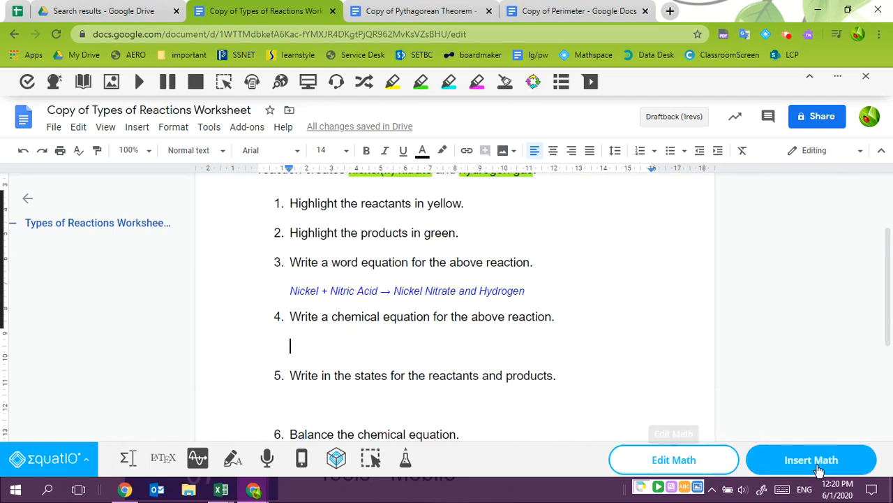
click(819, 469)
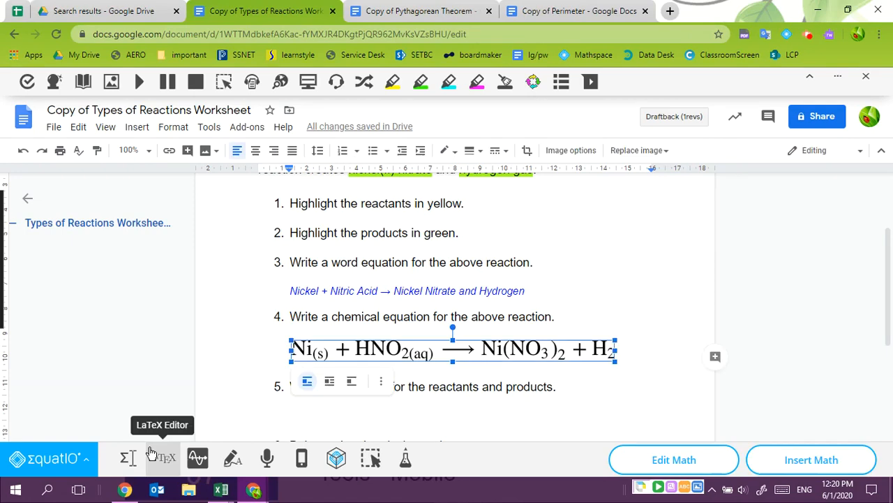
Switch to the Copy of Pythagorean Theorem document and open the Equation Editor there
click(431, 18)
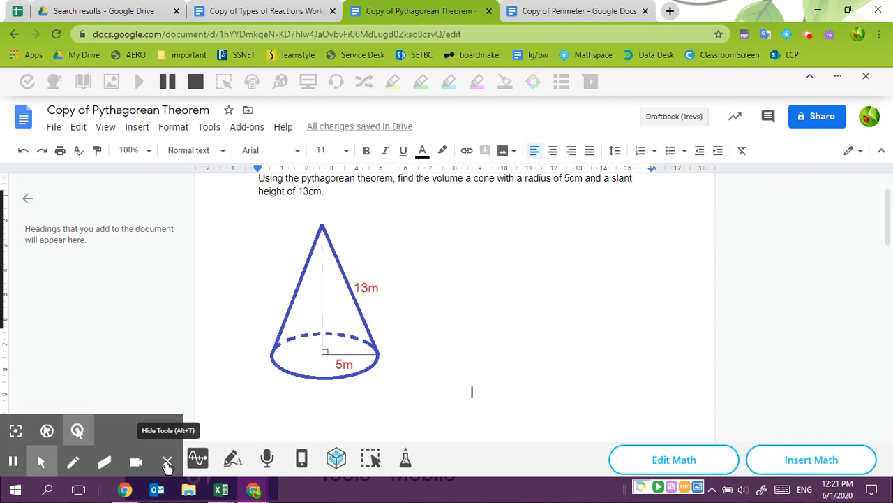
click(168, 461)
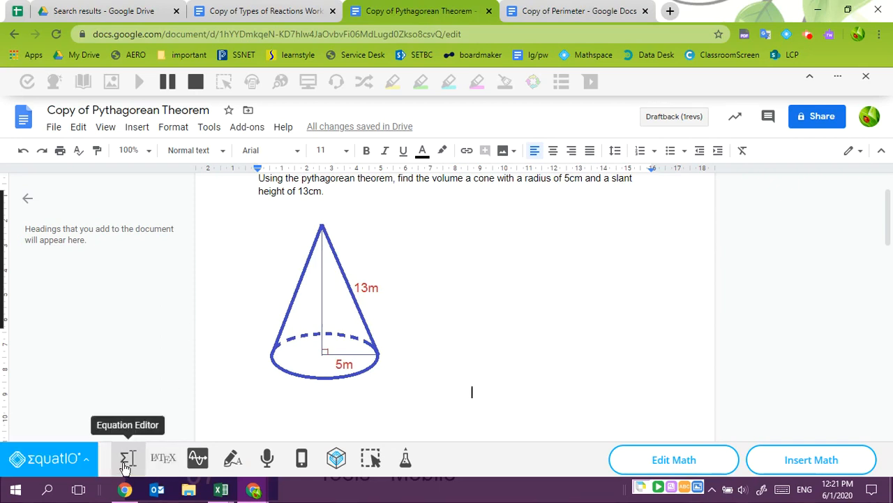
click(127, 460)
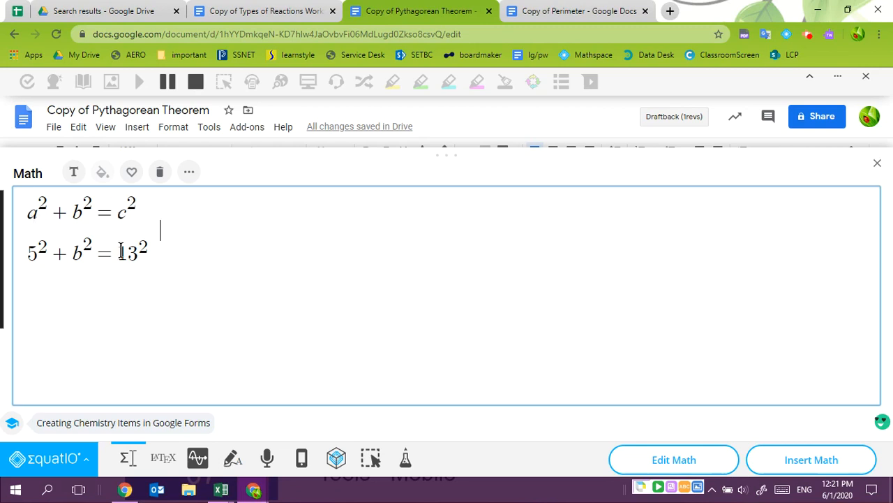
Colour c² in the first equation light purple and 13² in the second equation dark purple
drag(126, 208, 137, 207)
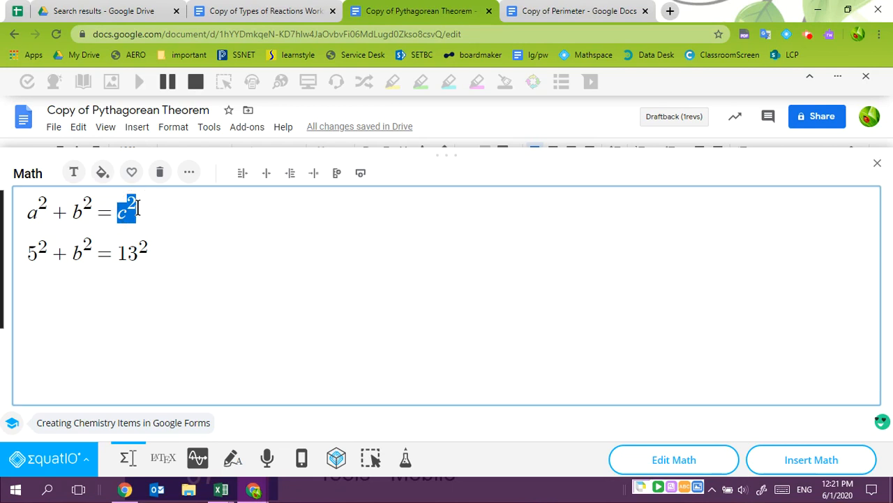
click(101, 175)
click(191, 212)
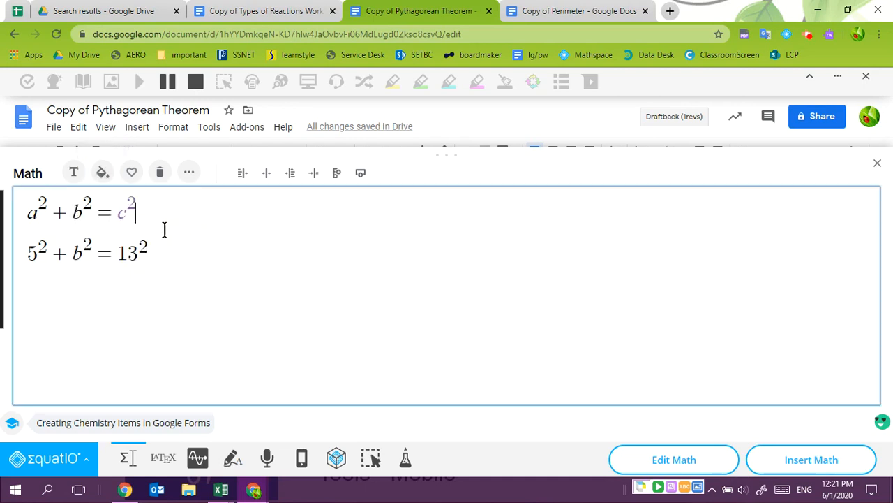
double_click(129, 251)
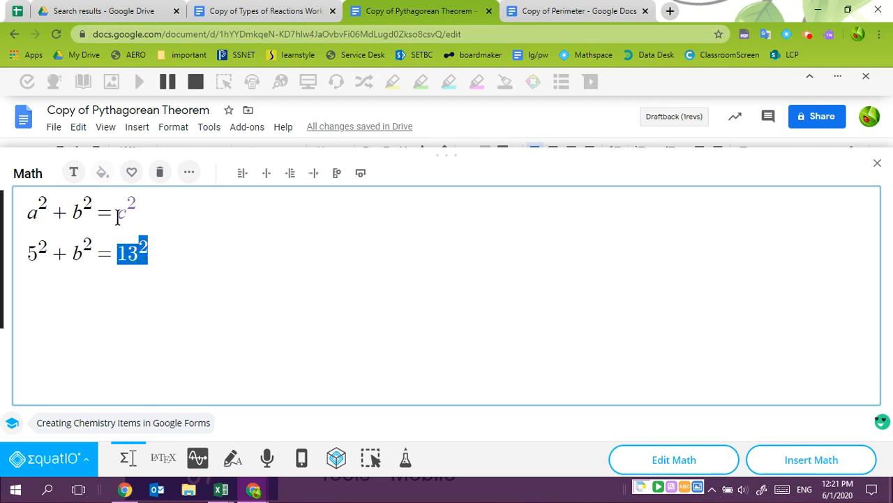
click(101, 175)
click(191, 242)
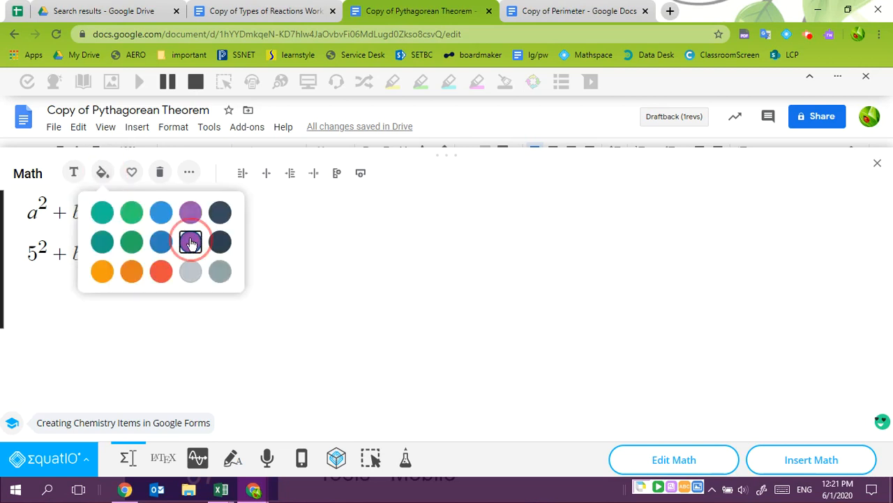
Colour a² in the first equation orange and 5² in the second equation red
drag(28, 207, 43, 206)
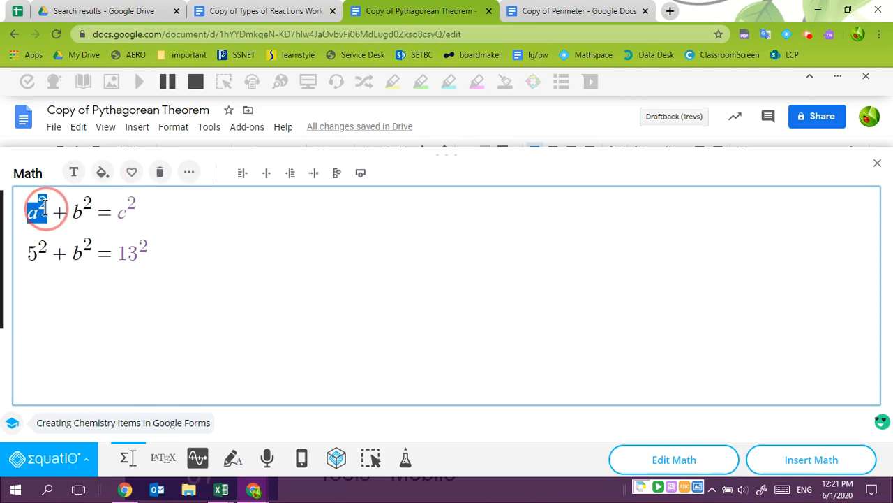
click(102, 173)
click(138, 271)
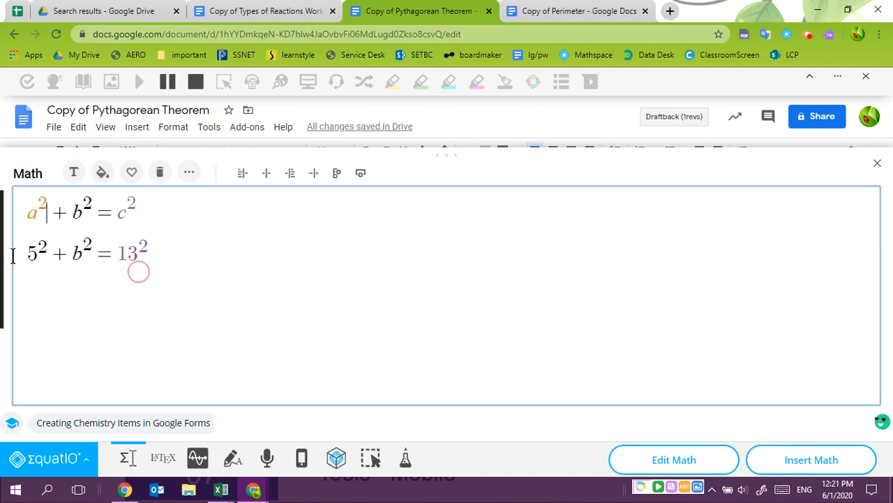
drag(29, 252, 46, 251)
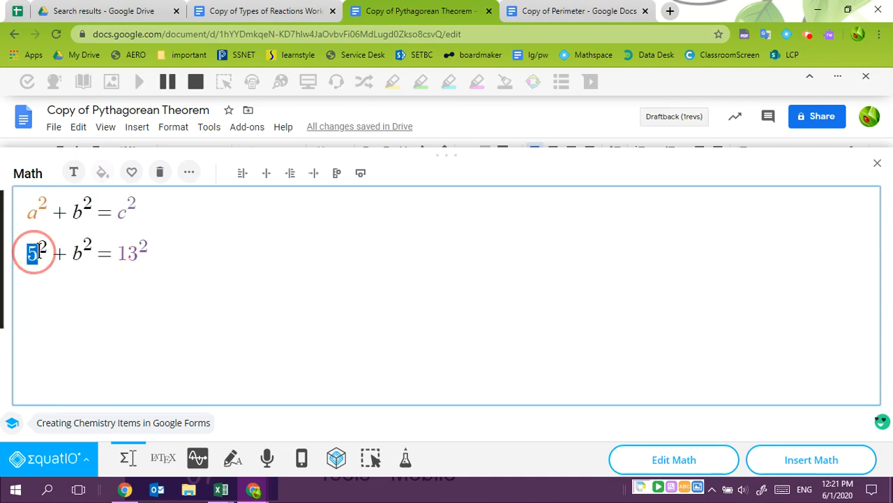
click(102, 173)
click(160, 271)
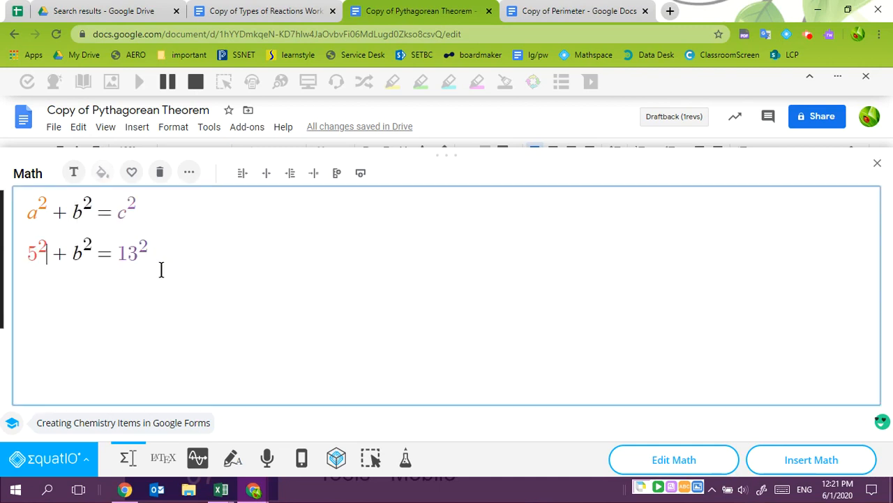
Make b² in the second equation bold
click(189, 179)
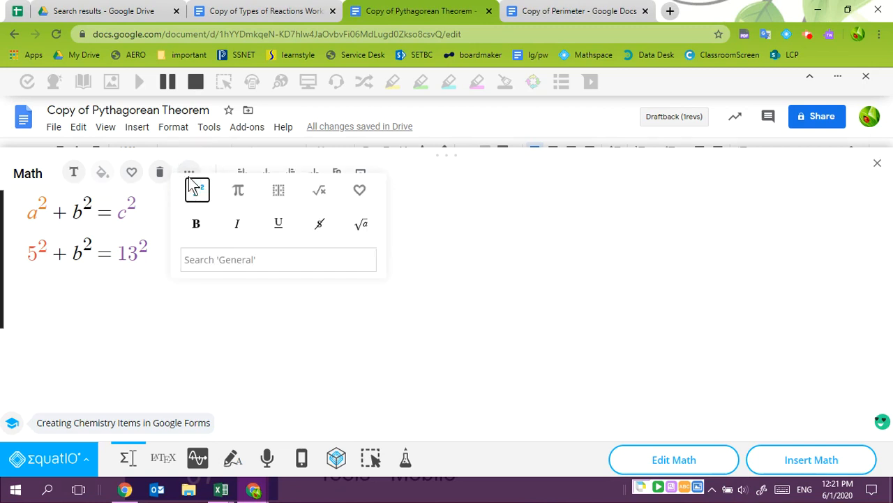
click(195, 189)
click(78, 252)
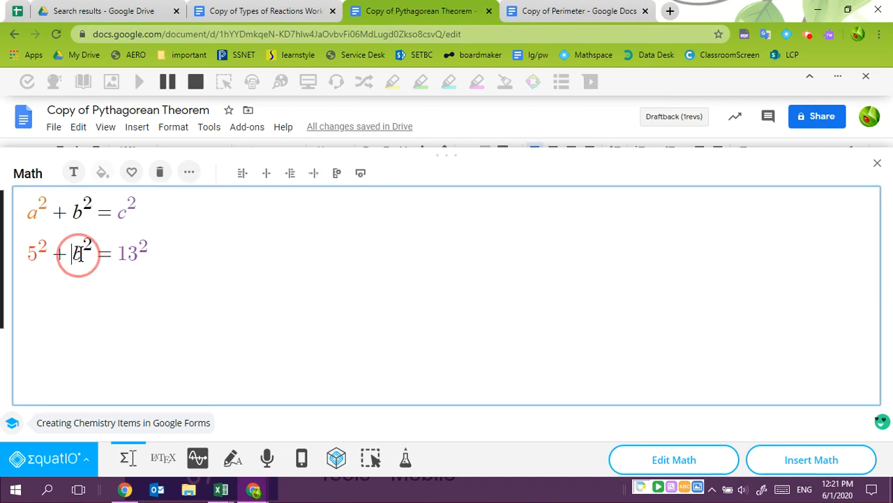
double_click(78, 253)
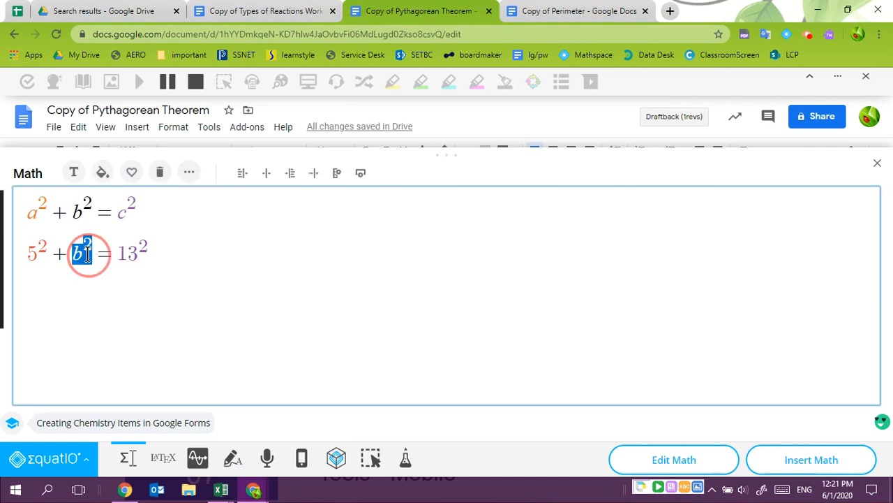
click(194, 178)
click(198, 222)
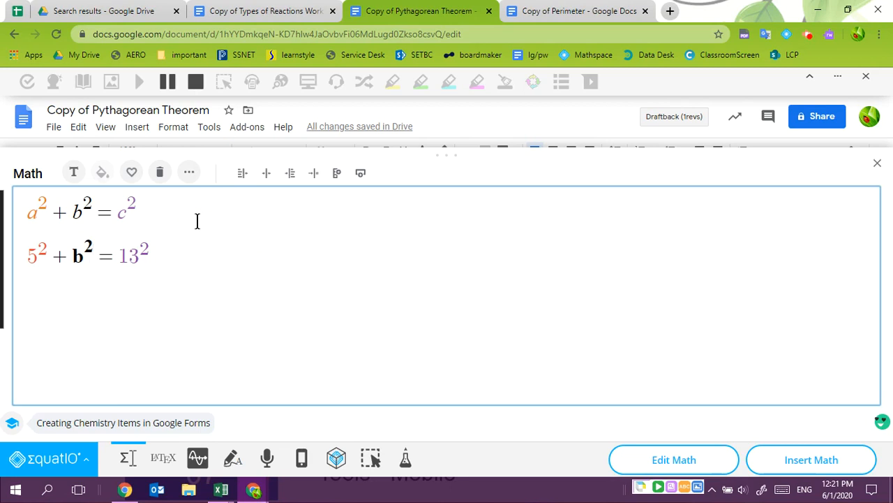
Italicise and underline the bold b² in the second equation
click(78, 253)
double_click(81, 254)
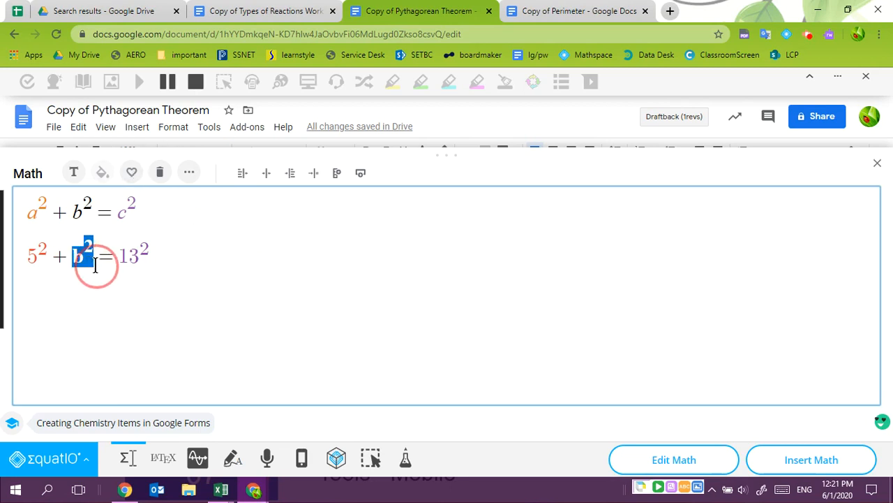
click(187, 175)
click(236, 222)
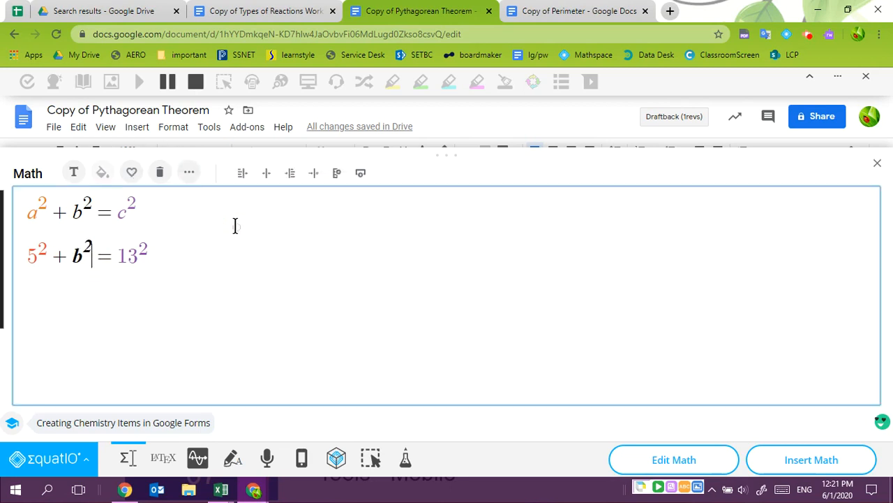
double_click(74, 255)
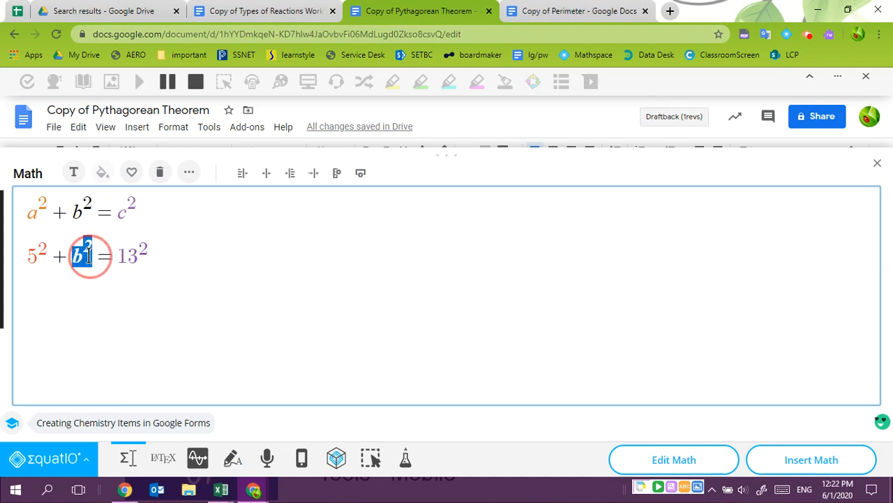
click(189, 171)
click(274, 227)
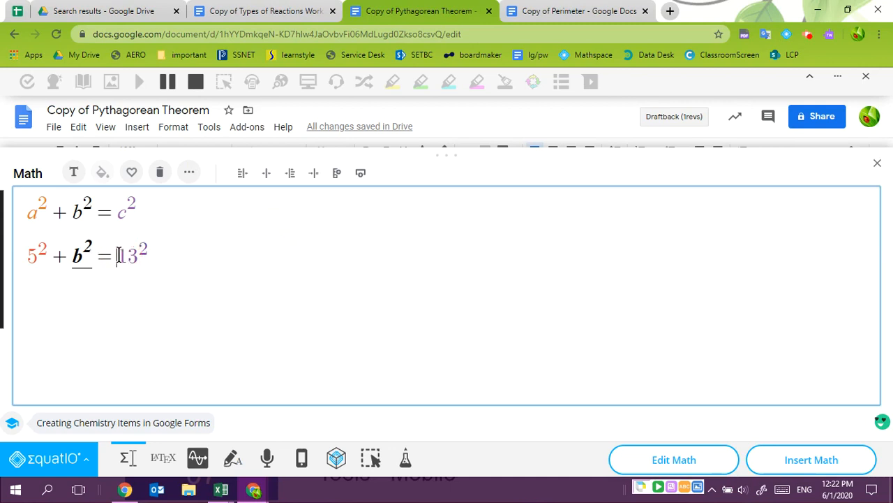
Append − 13² to the second equation and strike through the whole expression 13² − 13²
click(151, 257)
text(-13)
text(sq)
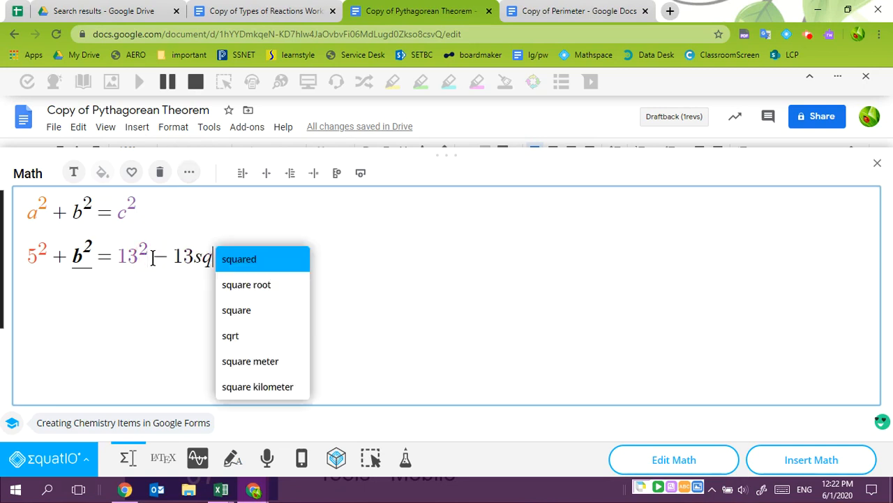
key(Return)
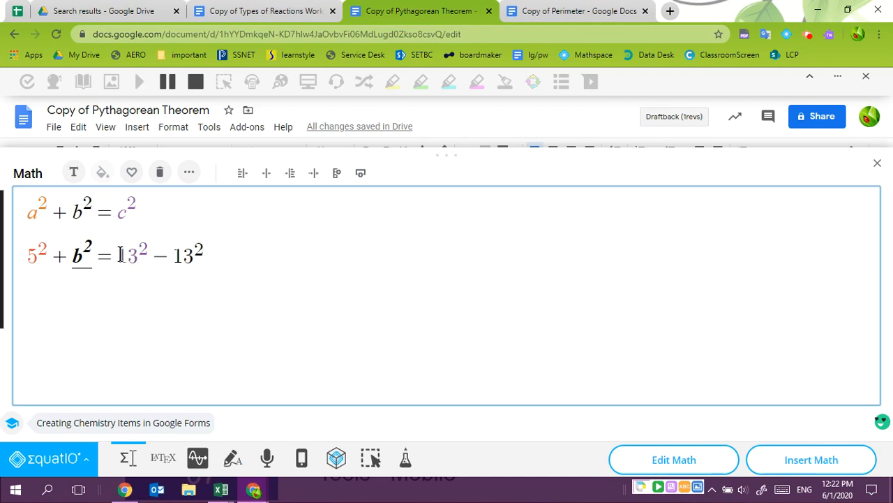
drag(119, 256, 204, 255)
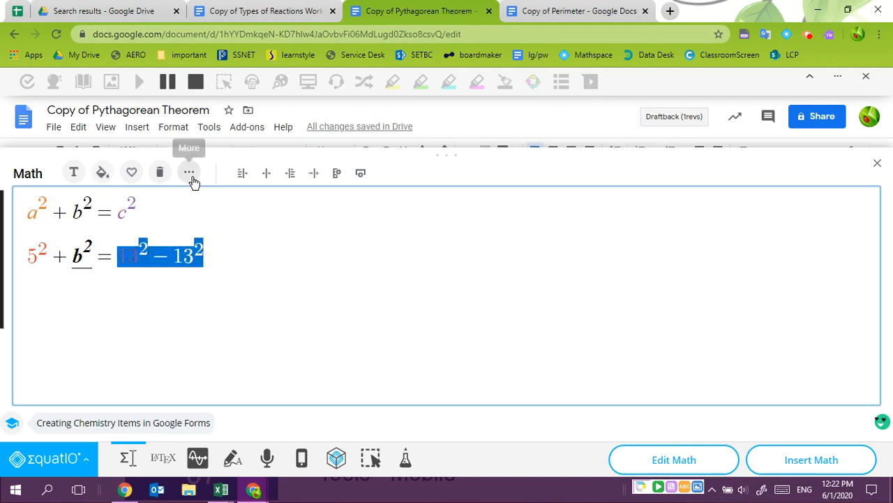
click(190, 174)
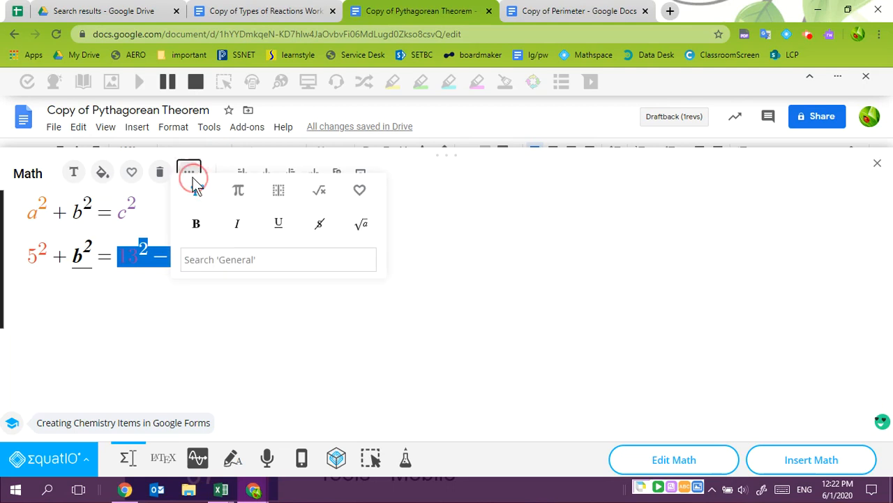
click(320, 225)
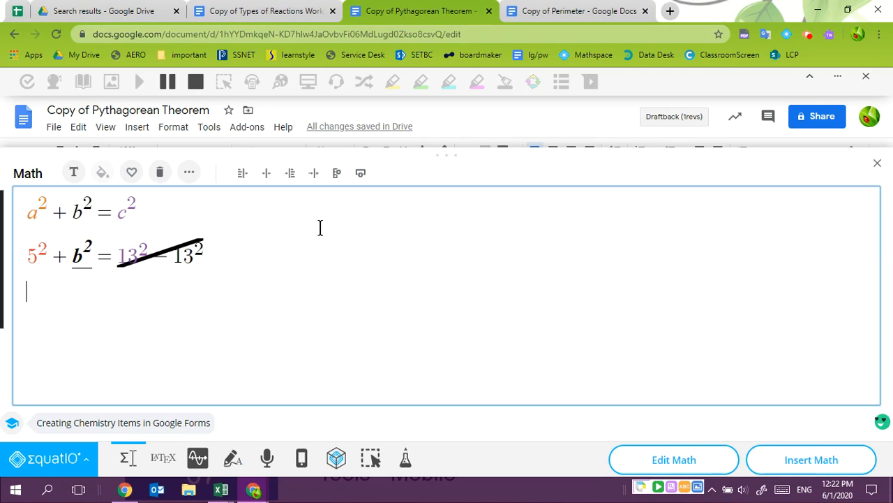
Enter 5 on a third line and add a square root of 5 in front of it
text(5)
click(189, 172)
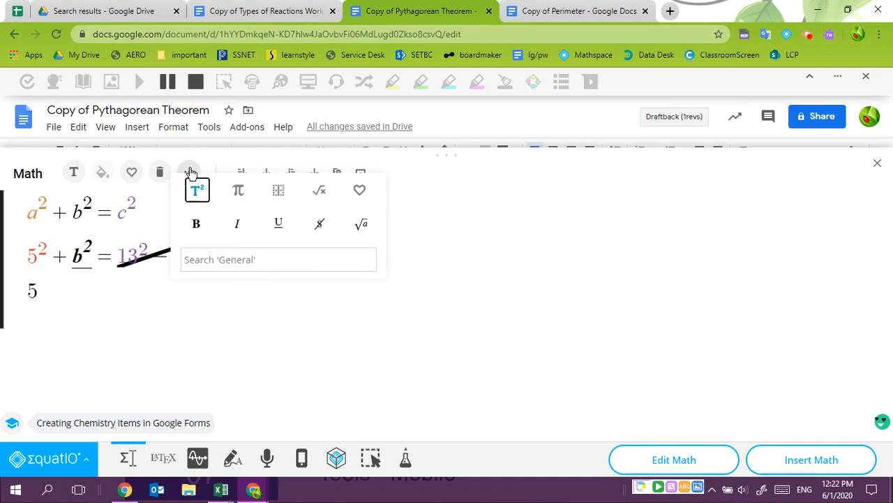
click(24, 292)
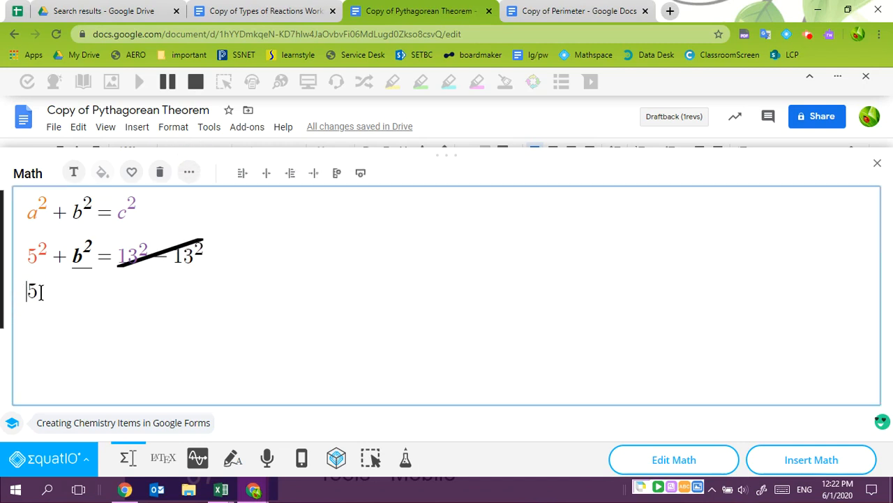
click(189, 171)
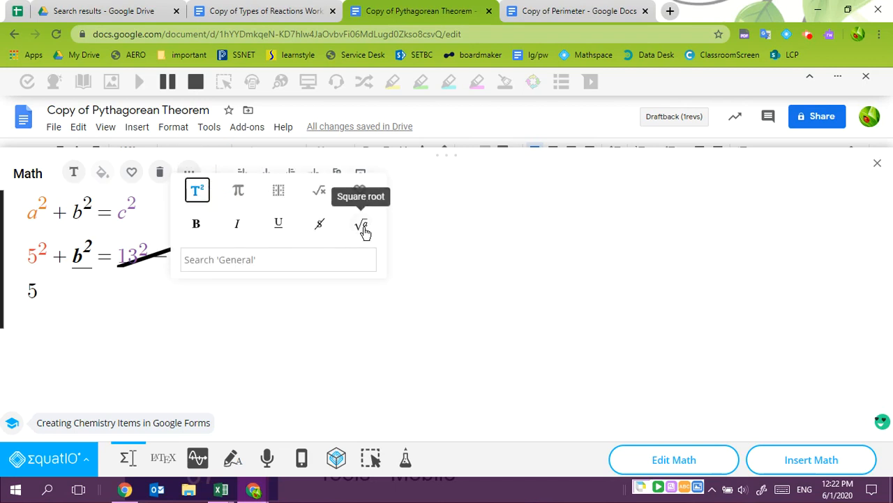
click(363, 227)
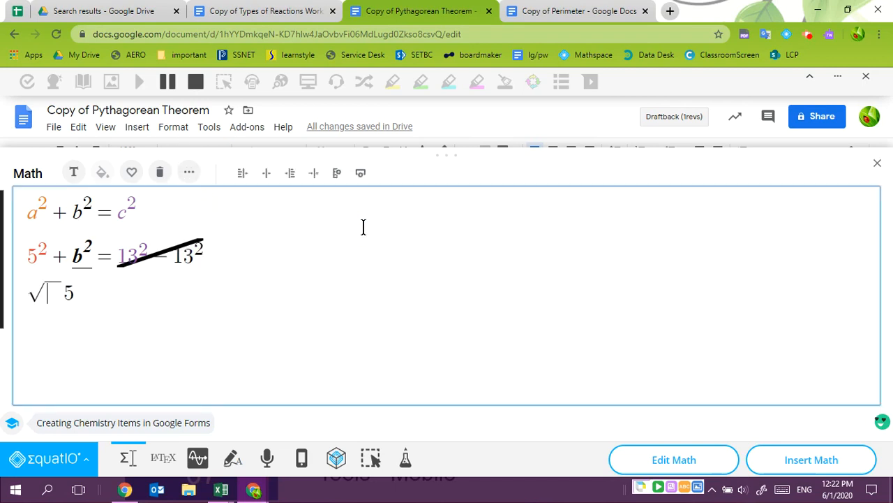
text(5)
key(BackSpace)
Replace the trailing 5 with a second square root of 5 and insert the math into the document
text(sq)
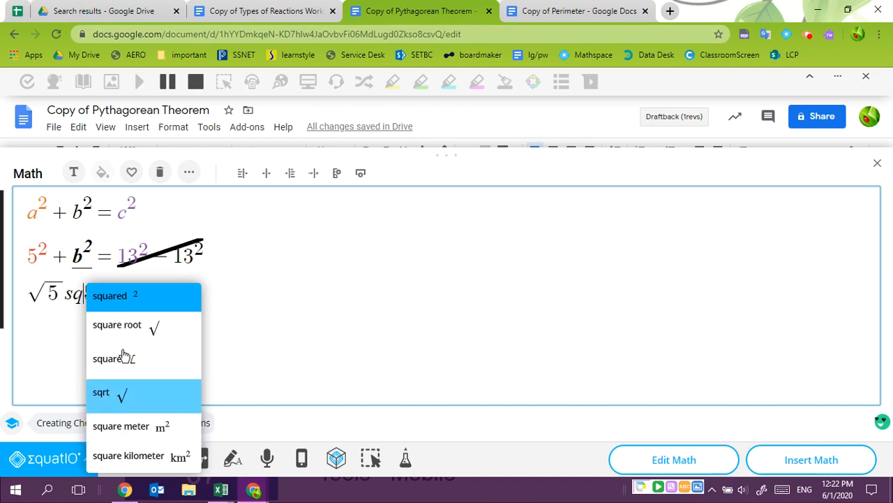
click(129, 325)
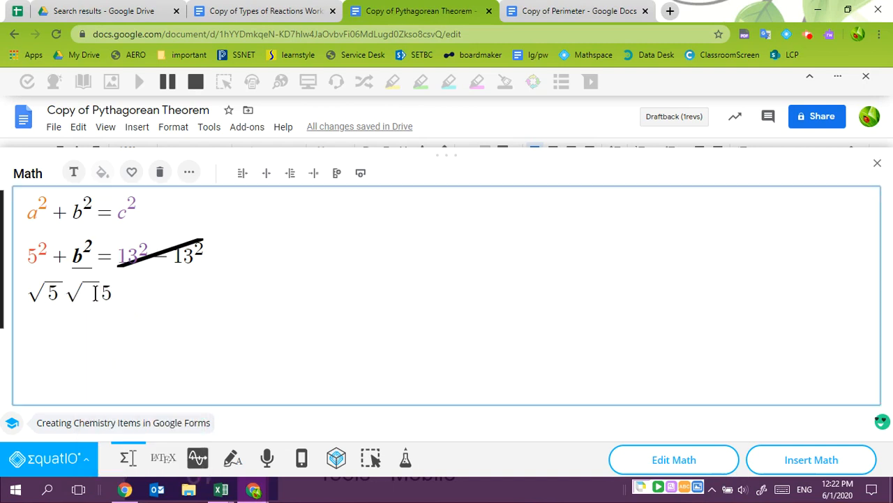
text(5)
key(Delete)
click(813, 472)
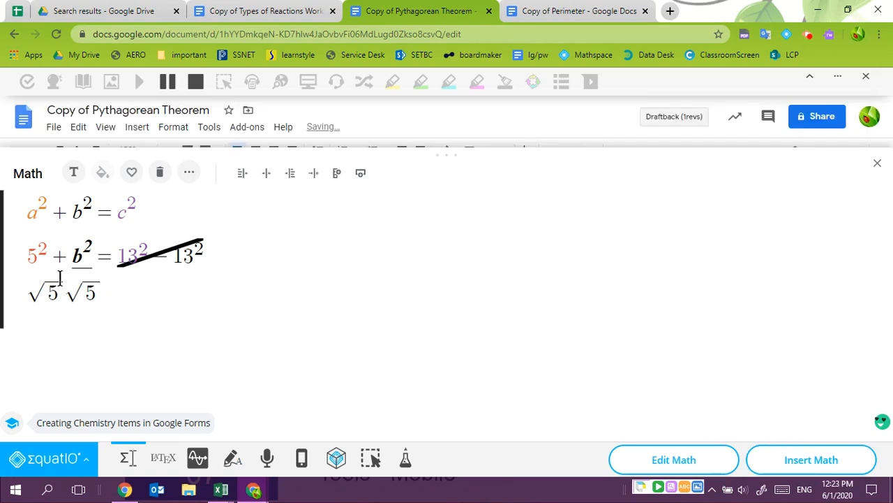
Clear the equation editor and enter the numbers 12 and 9 separated by a space
click(160, 179)
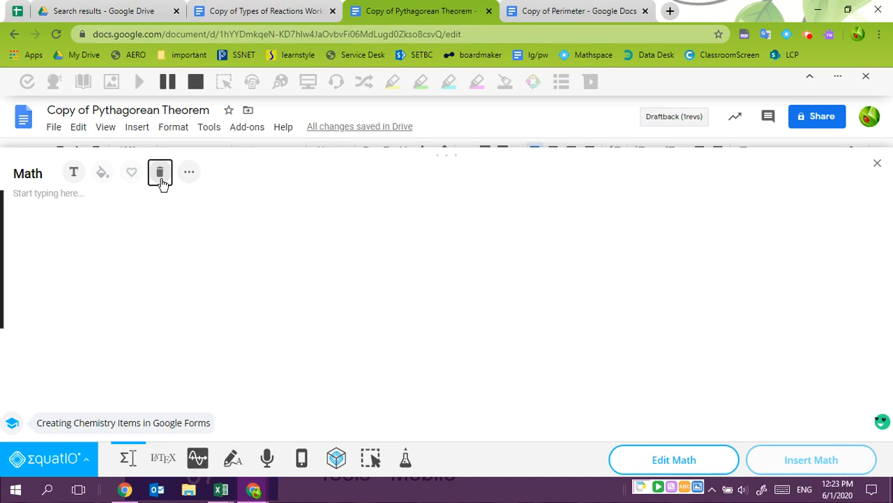
click(114, 205)
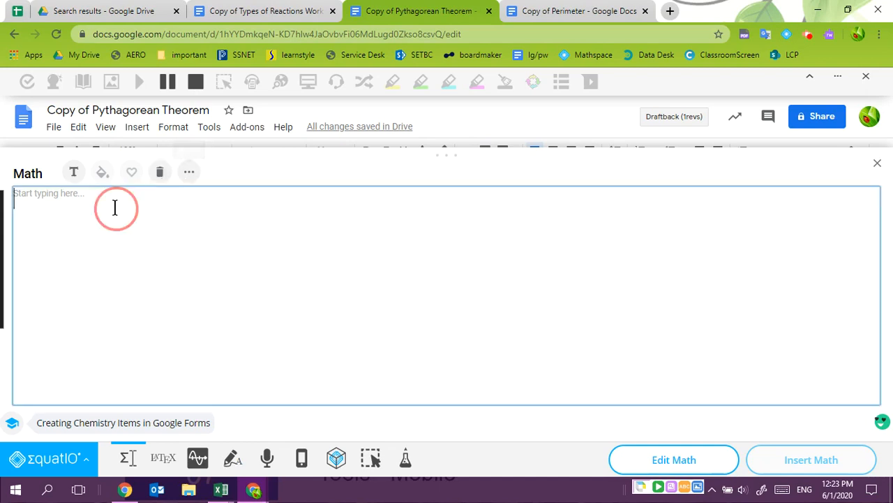
click(199, 174)
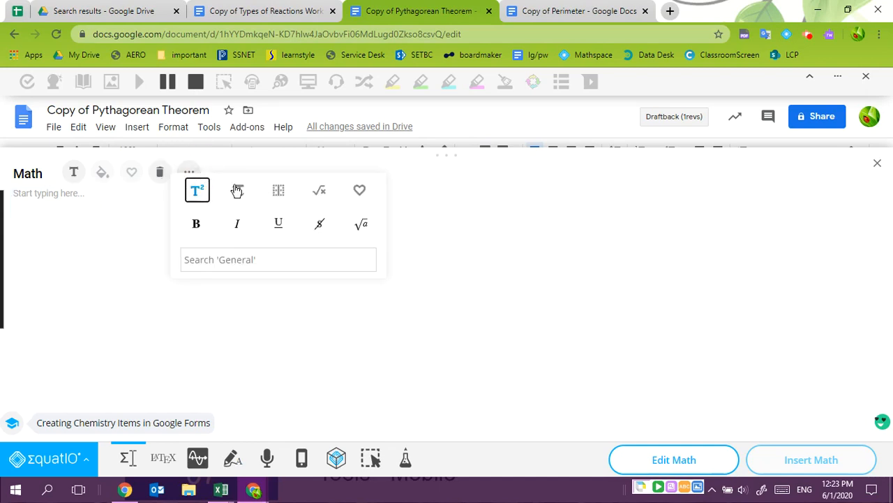
click(237, 192)
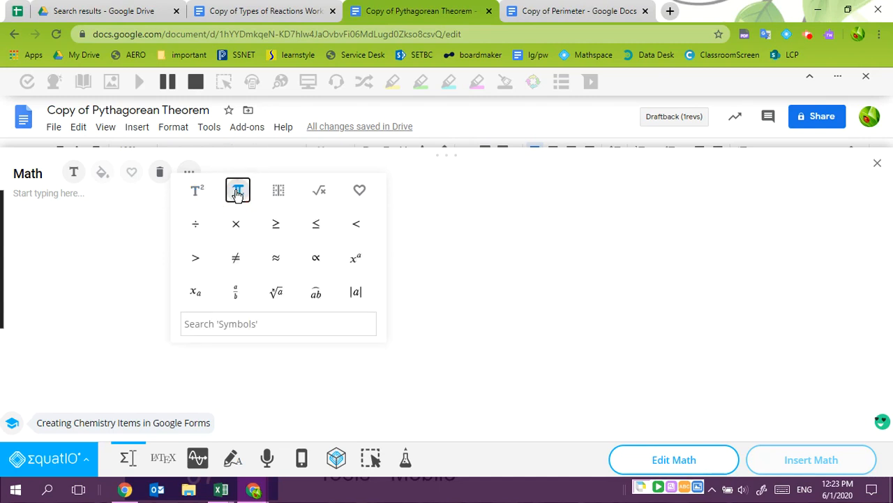
click(99, 206)
text(12)
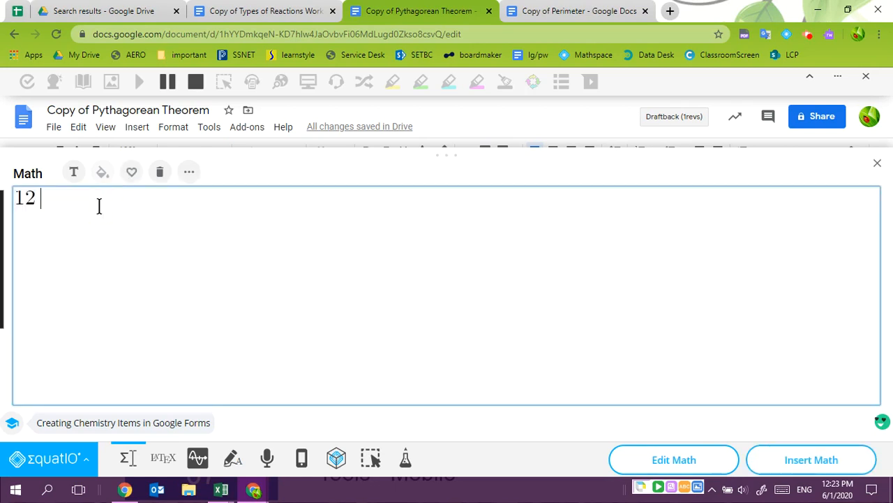
text( 9)
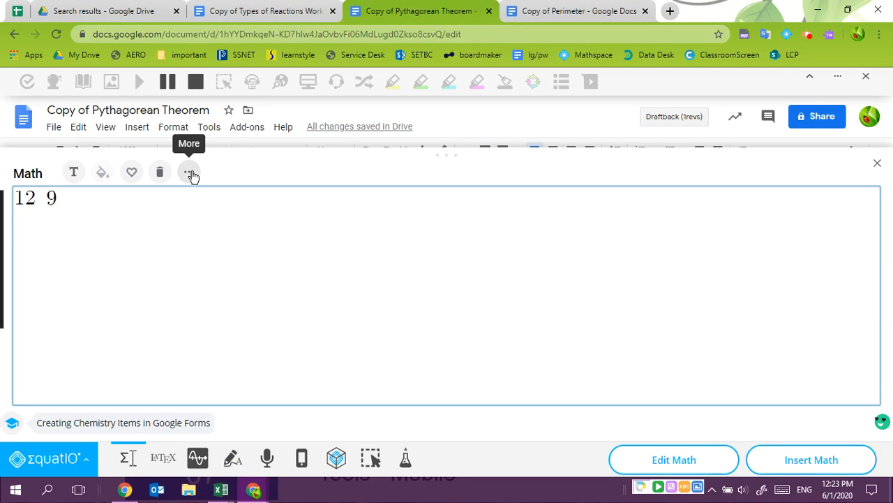
Insert a greater-than symbol between 12 and 9
click(192, 174)
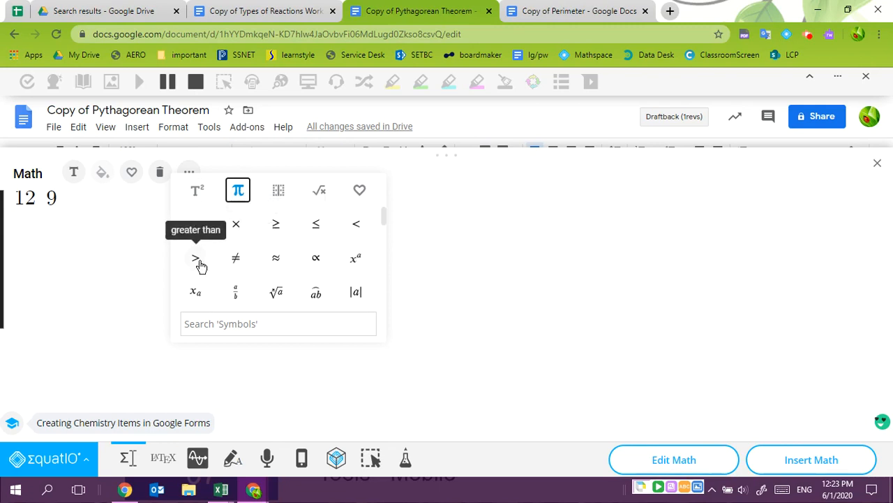
click(50, 198)
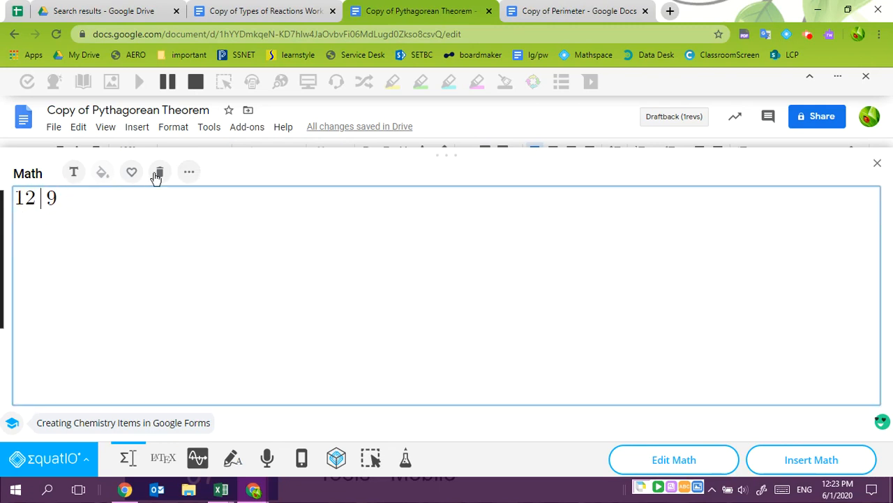
click(189, 173)
click(196, 254)
Browse the available layout templates, from matrices to vertical arithmetic and long division
click(190, 172)
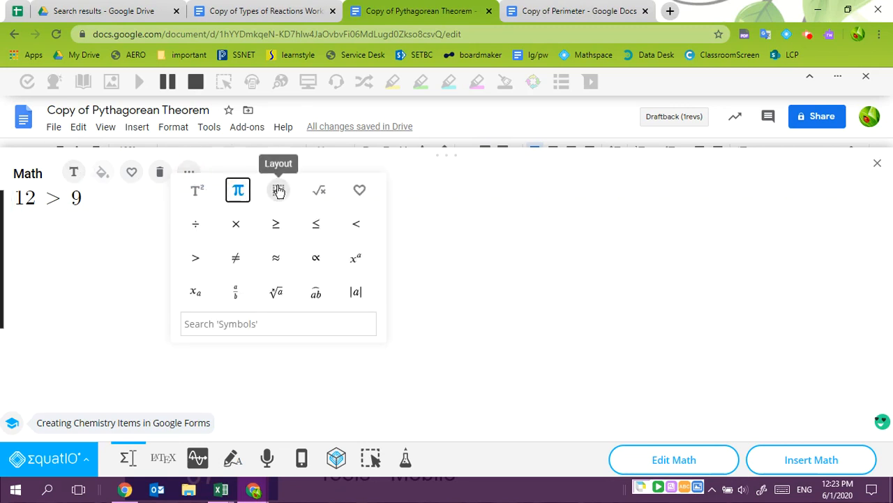
click(278, 191)
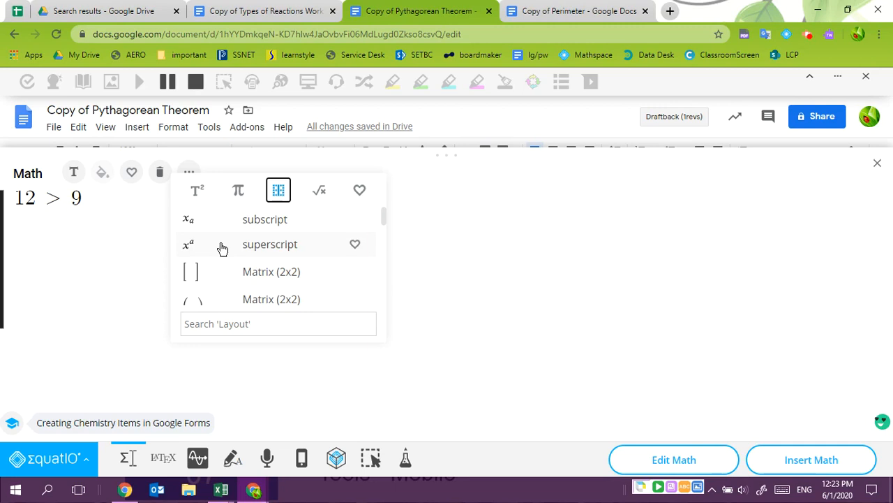
scroll(222, 249, down, 6)
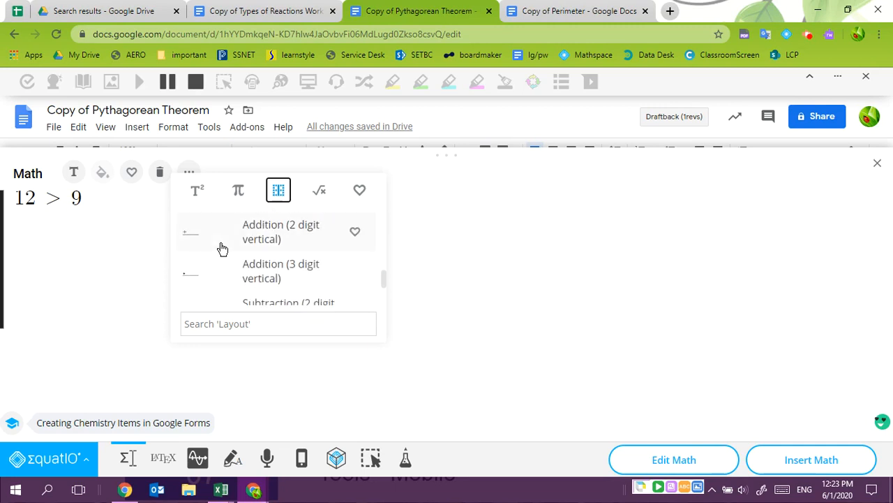
scroll(222, 249, up, 2)
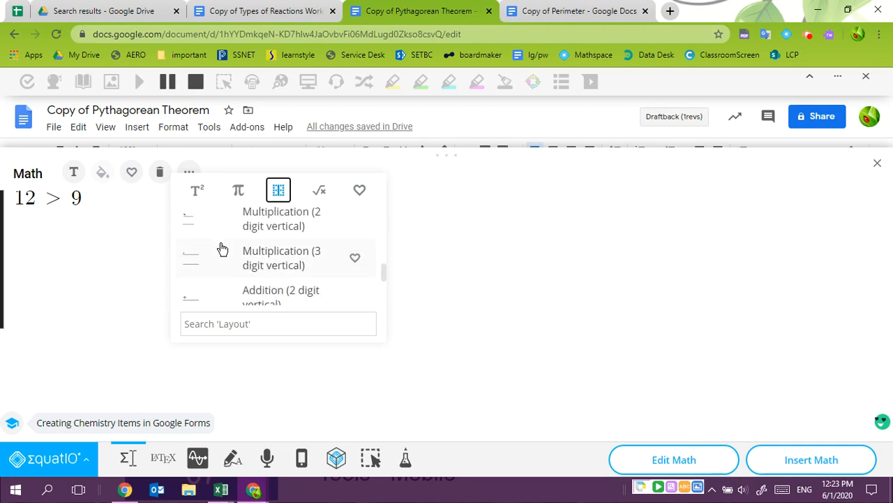
scroll(222, 249, down, 5)
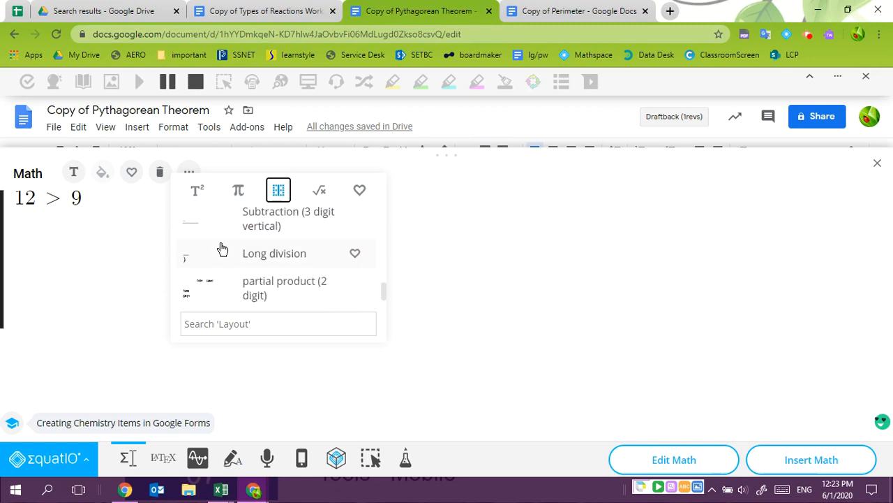
click(98, 207)
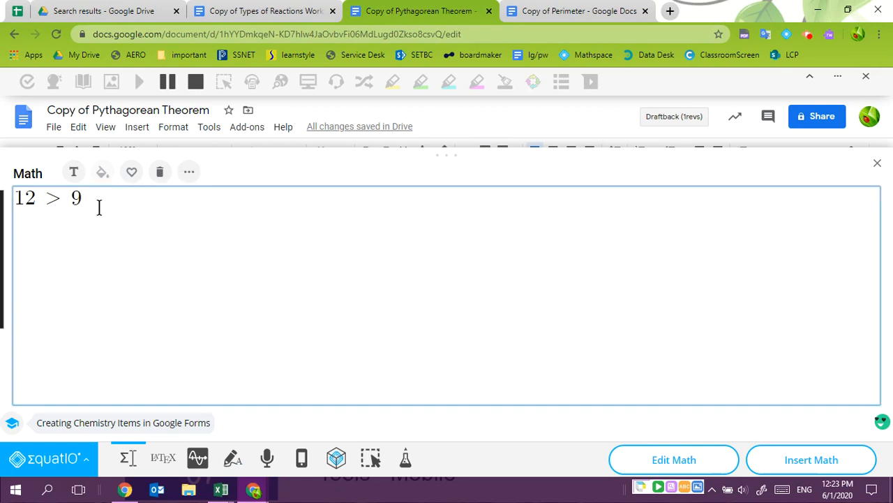
Start a new line below 12 > 9 and look through the library of ready-made formulas
key(Return)
click(189, 172)
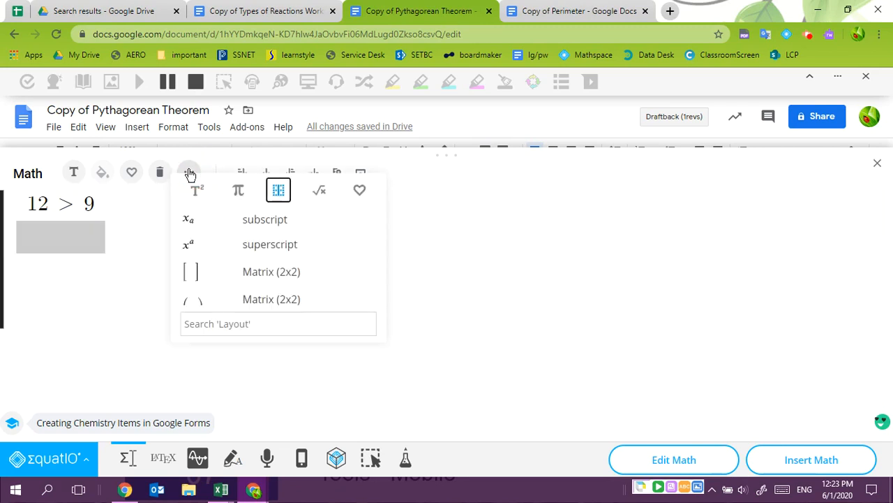
click(324, 199)
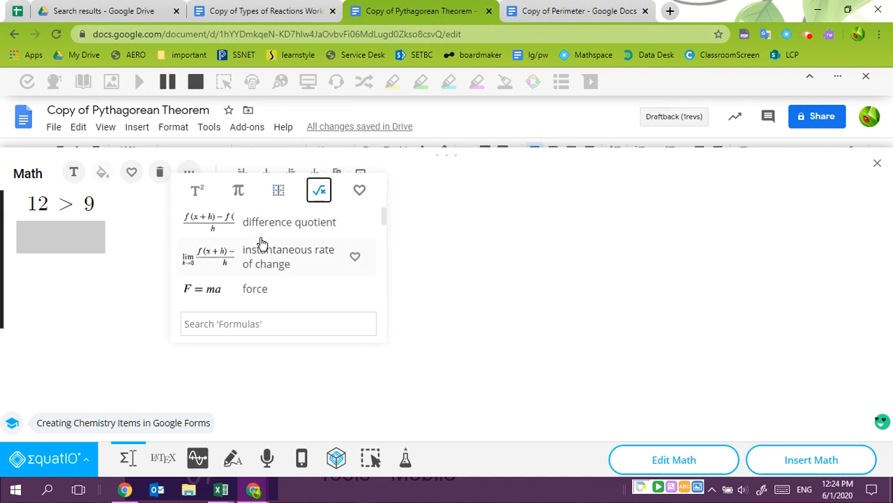
scroll(261, 242, down, 5)
scroll(260, 242, down, 10)
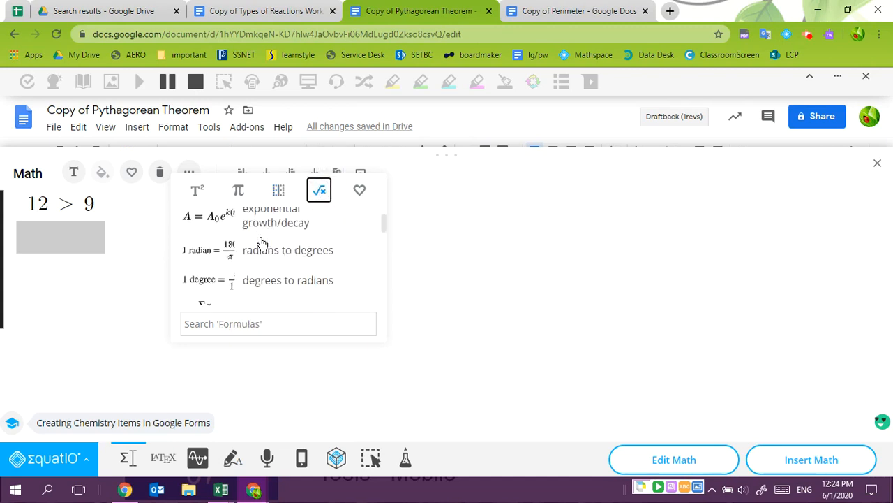
scroll(261, 242, down, 10)
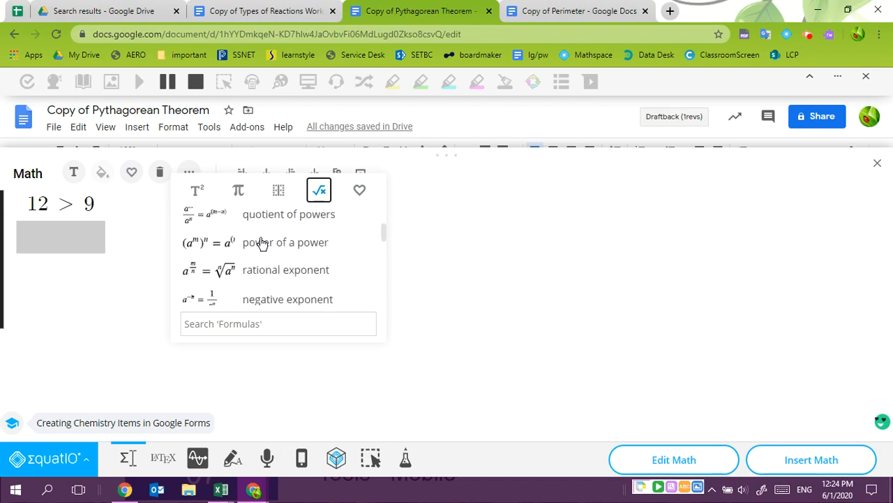
scroll(261, 242, down, 10)
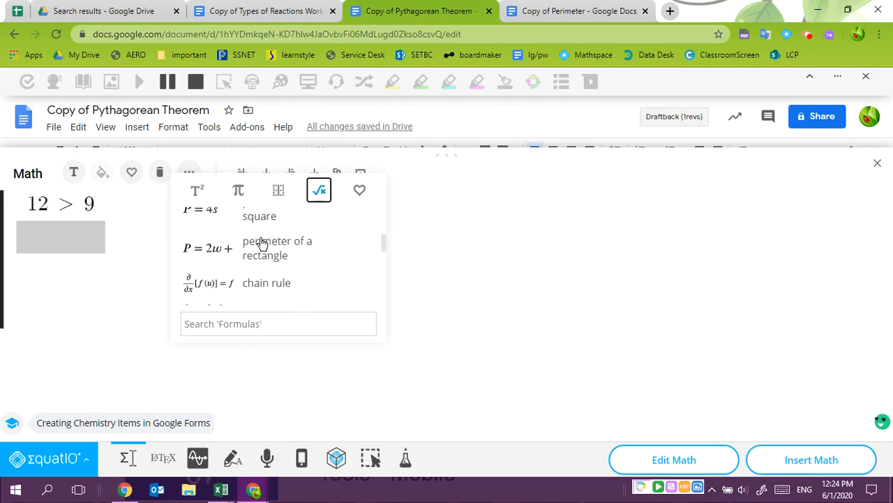
scroll(262, 242, down, 8)
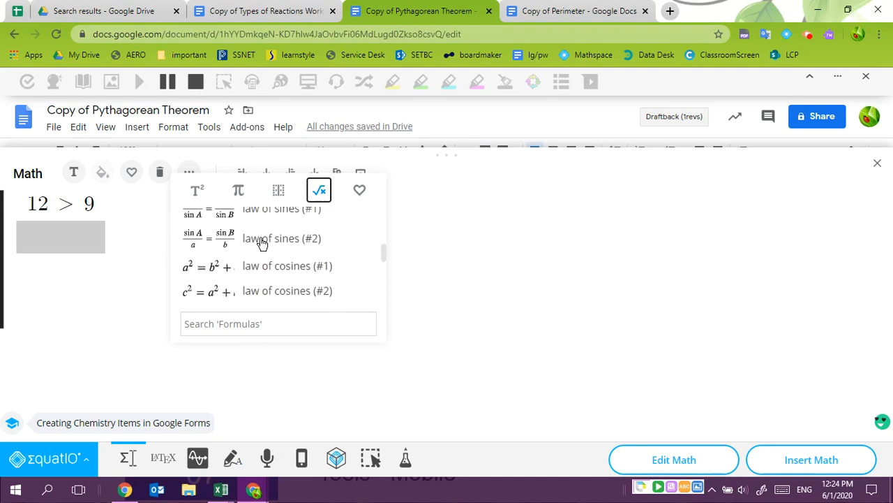
scroll(262, 242, up, 1)
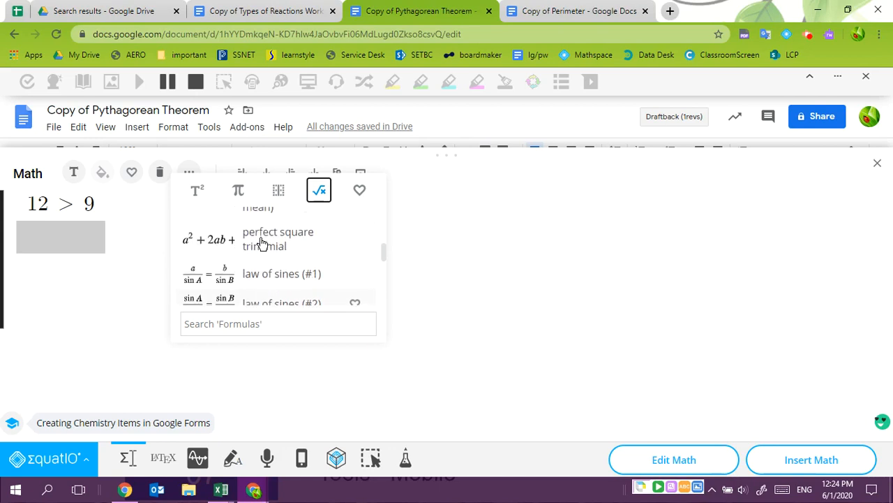
scroll(259, 261, down, 1)
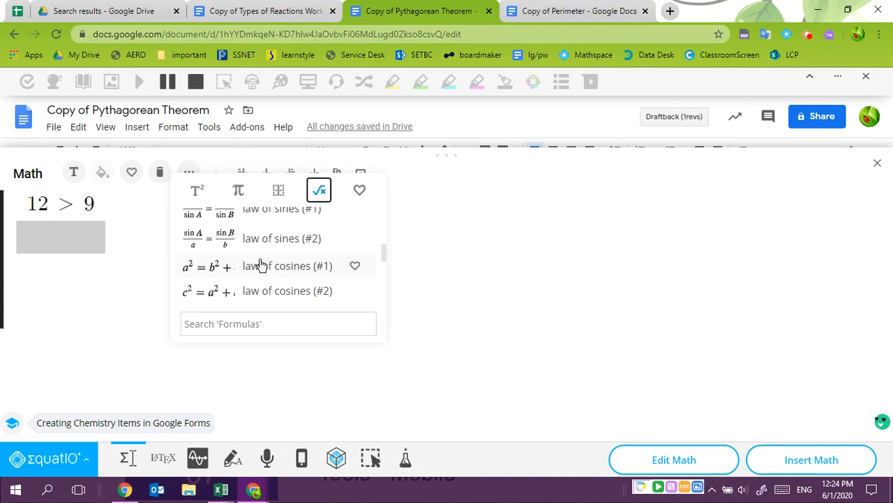
Enter the fraction 1 over d with subscript o on the second line, followed by a plus sign
click(63, 239)
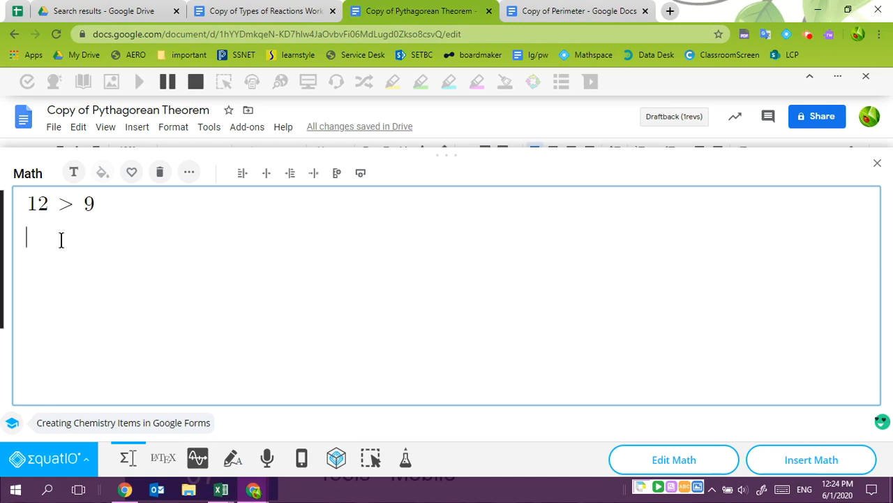
text(1/dsu)
key(Down)
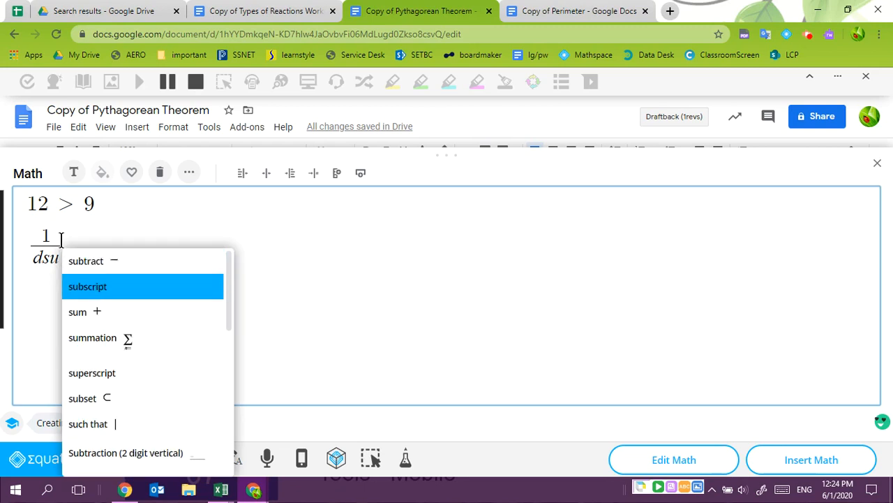
key(BackSpace)
key(BackSpace)
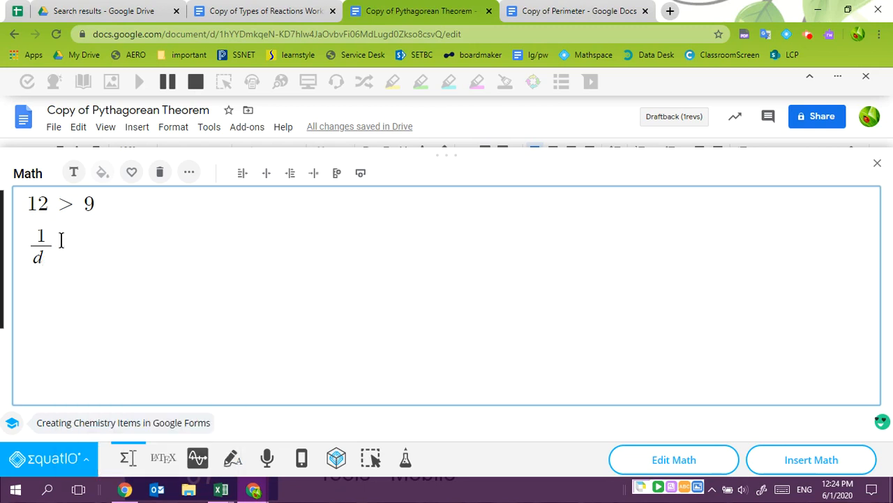
text(o)
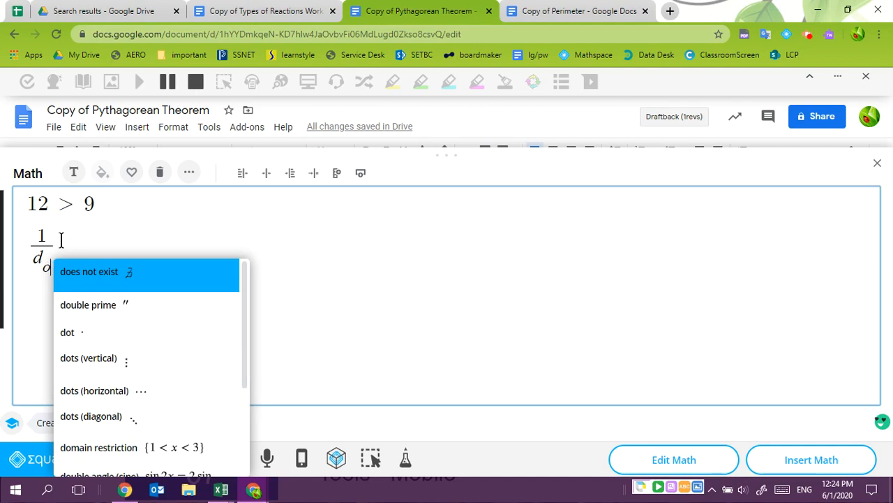
key(Escape)
key(Right)
text(+ )
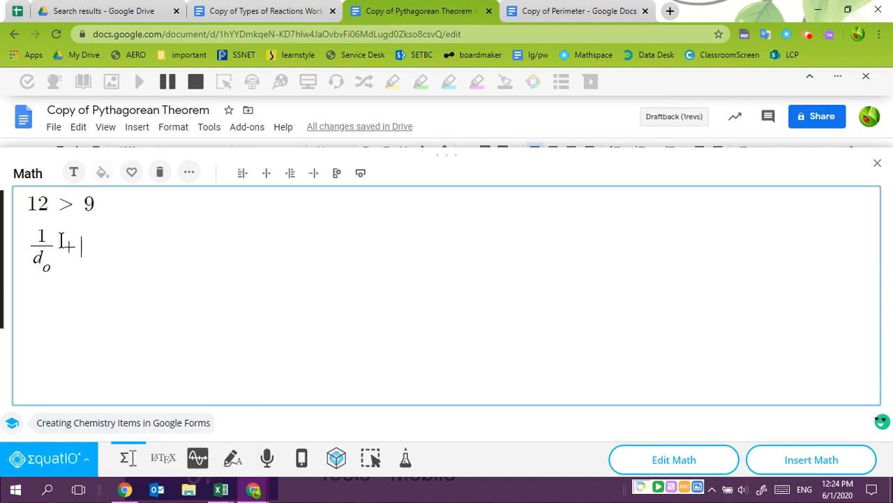
Add a second fraction of 1 over d with subscript i after the plus sign
text(1/dsubs)
key(Return)
text(i)
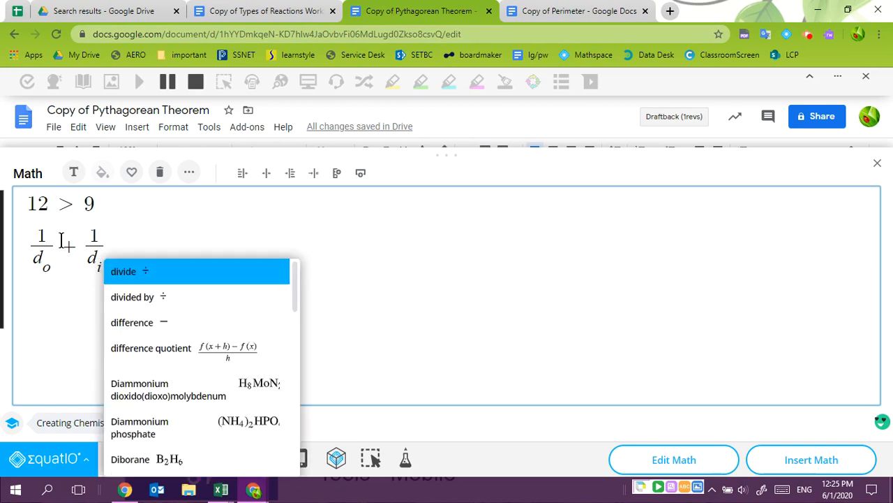
key(Right)
key(Right)
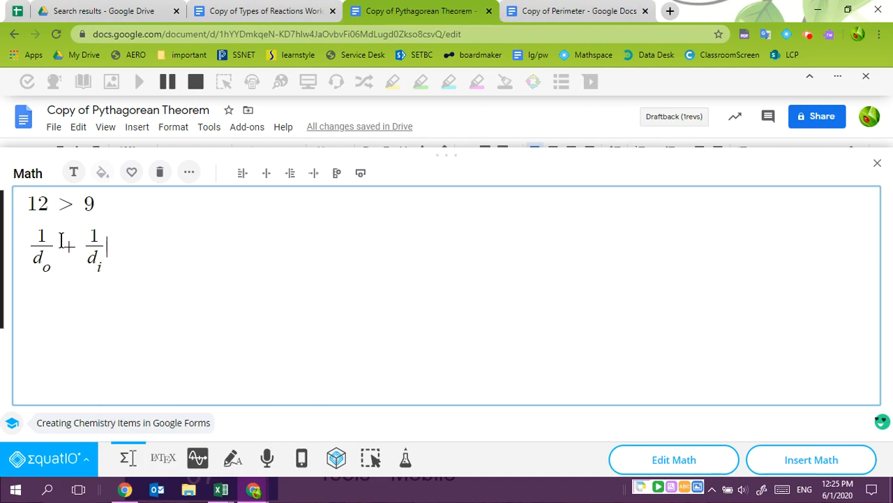
Complete the equation with an equals sign and the fraction 1 over f
text(= 1/d)
key(BackSpace)
text(f)
Delete 12 > 9 and its empty line so only the fraction equation remains
drag(98, 204, 23, 203)
key(BackSpace)
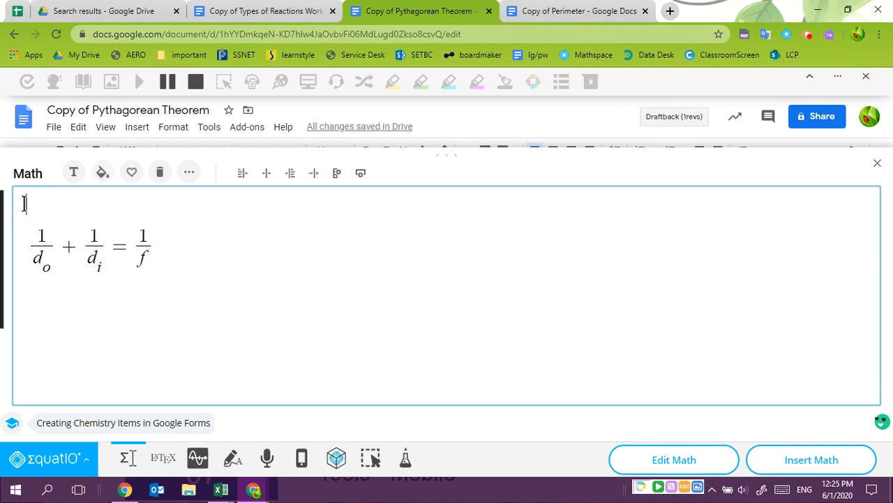
key(Delete)
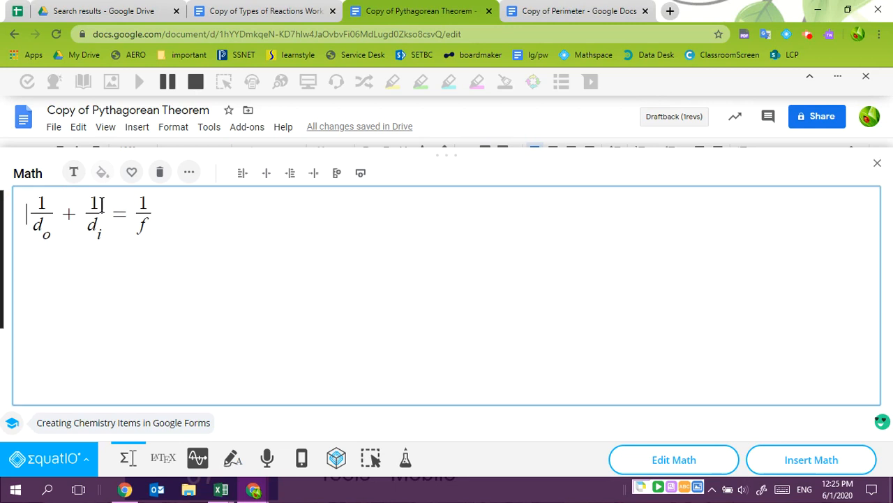
Save the equation to the favorites under the name "thin lens equation"
click(131, 178)
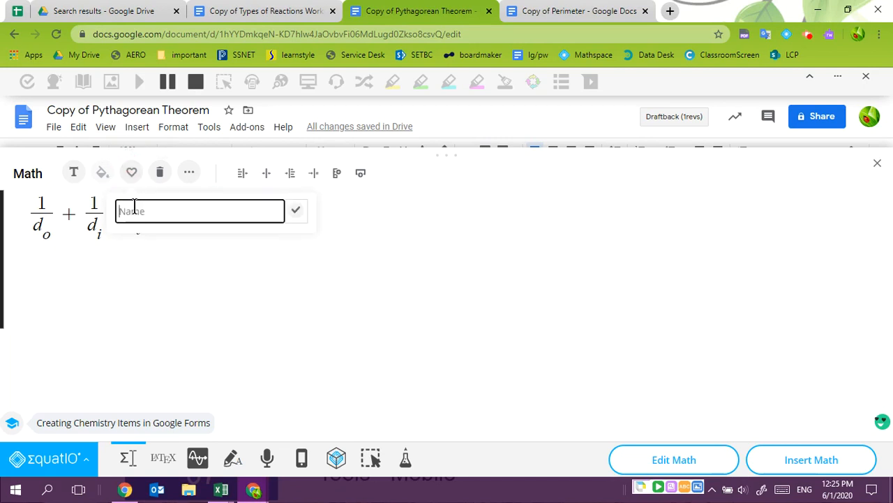
text(thin lens )
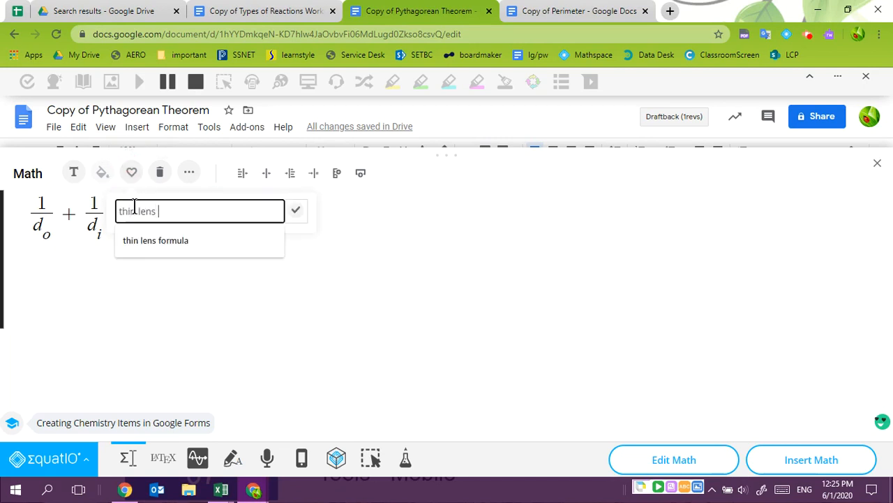
text(equation)
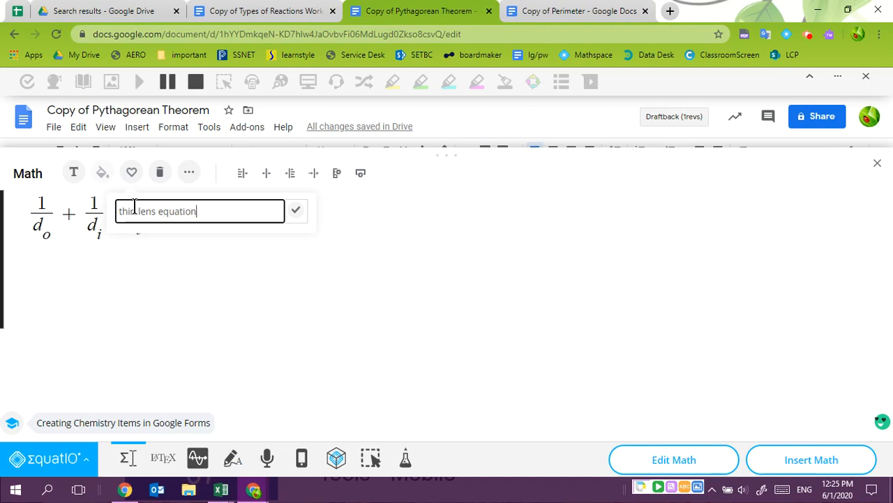
click(296, 211)
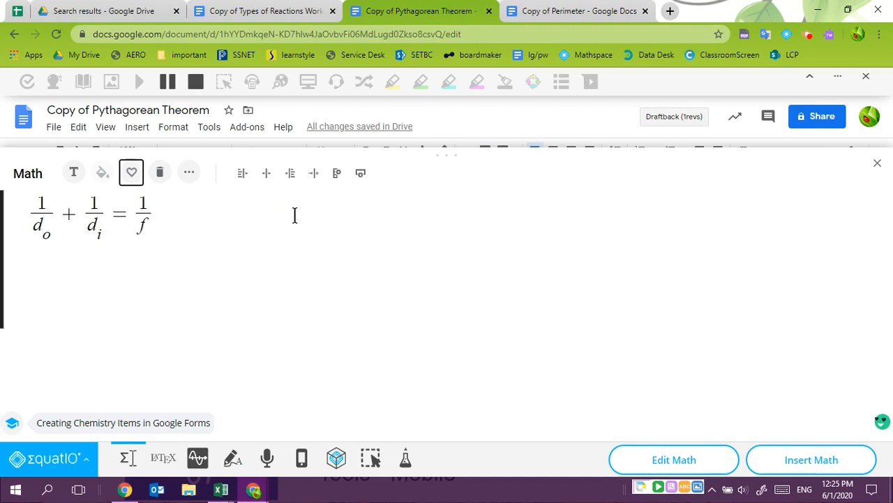
Clear the equation editor and insert the saved thin lens equation from the favorites
click(159, 179)
click(115, 195)
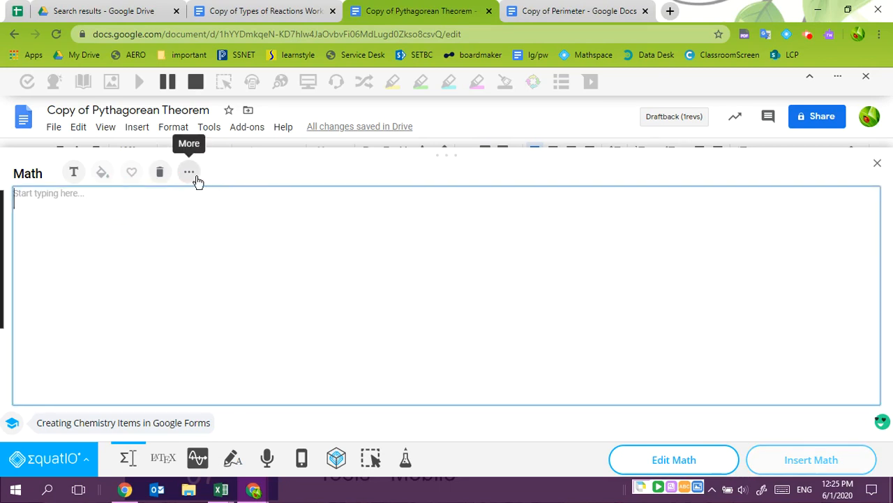
click(191, 174)
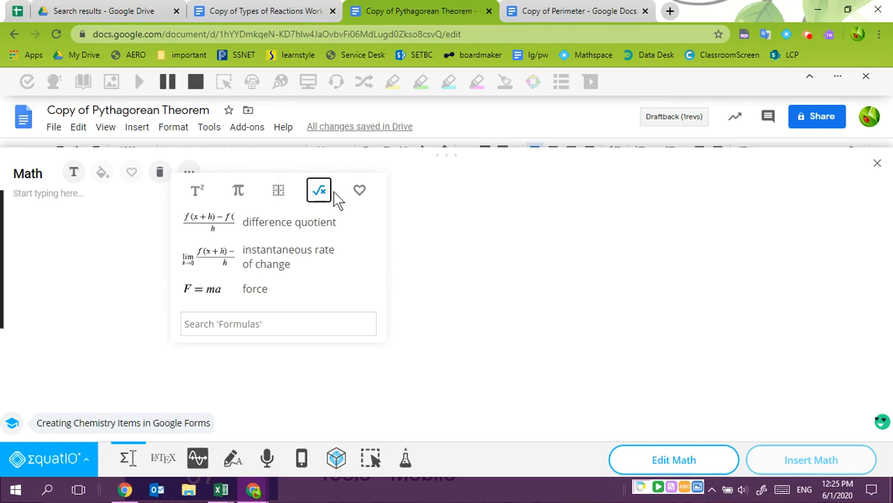
click(358, 192)
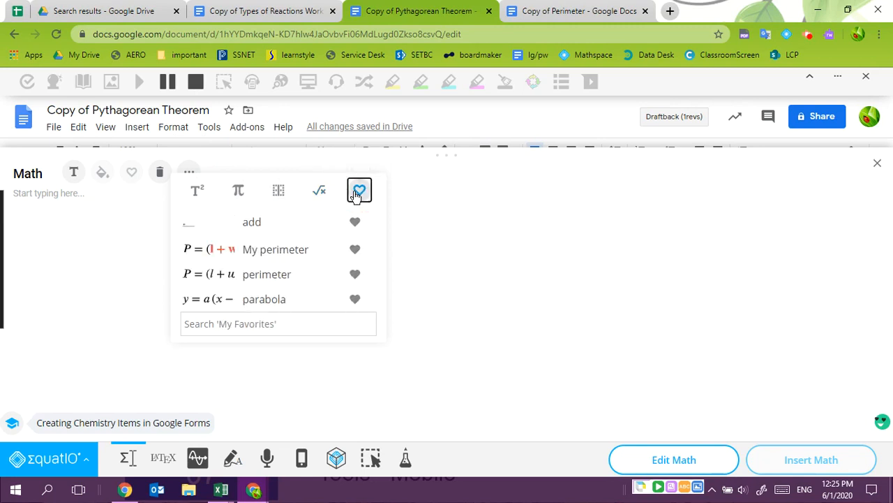
scroll(228, 247, down, 1)
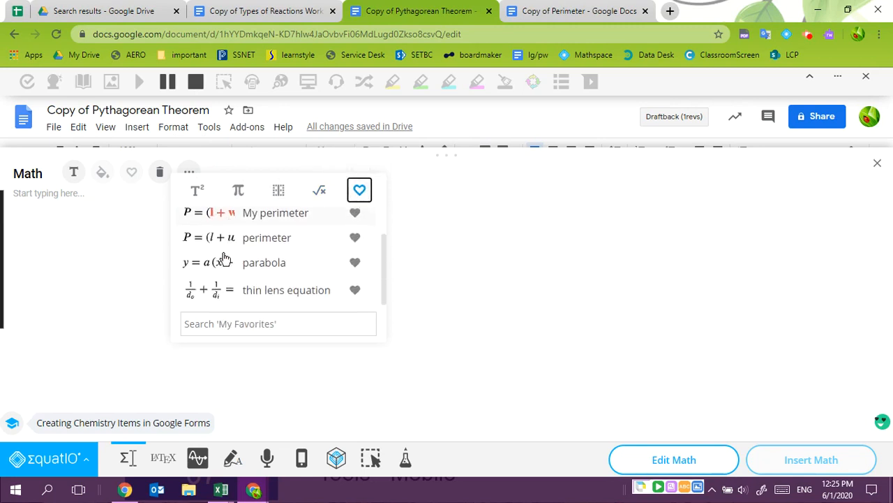
click(234, 296)
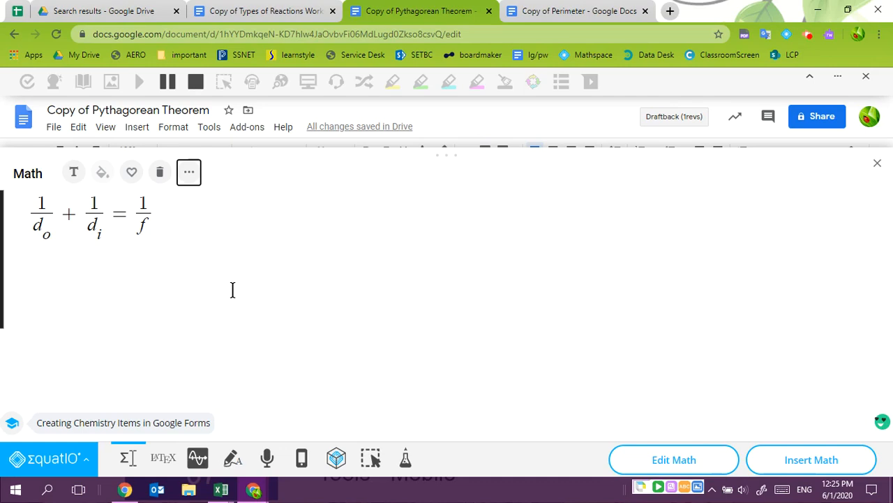
Switch to the presentation showing the EquatIO playlist
key(alt+Tab)
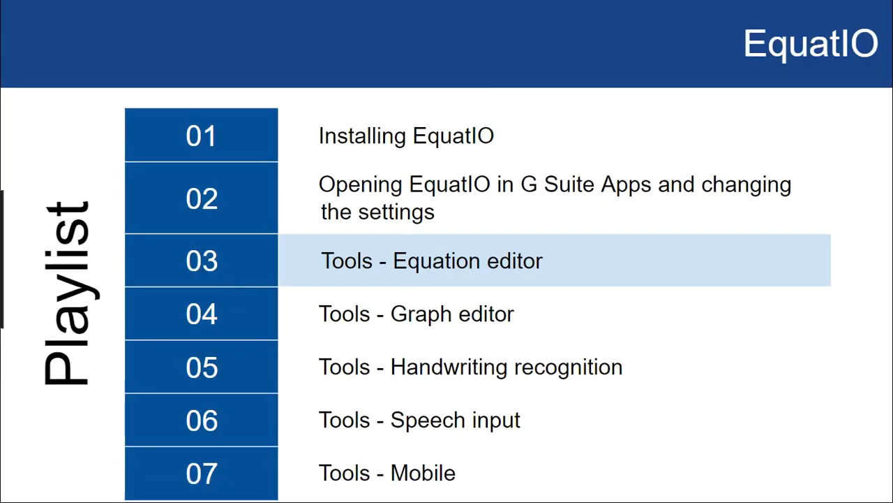